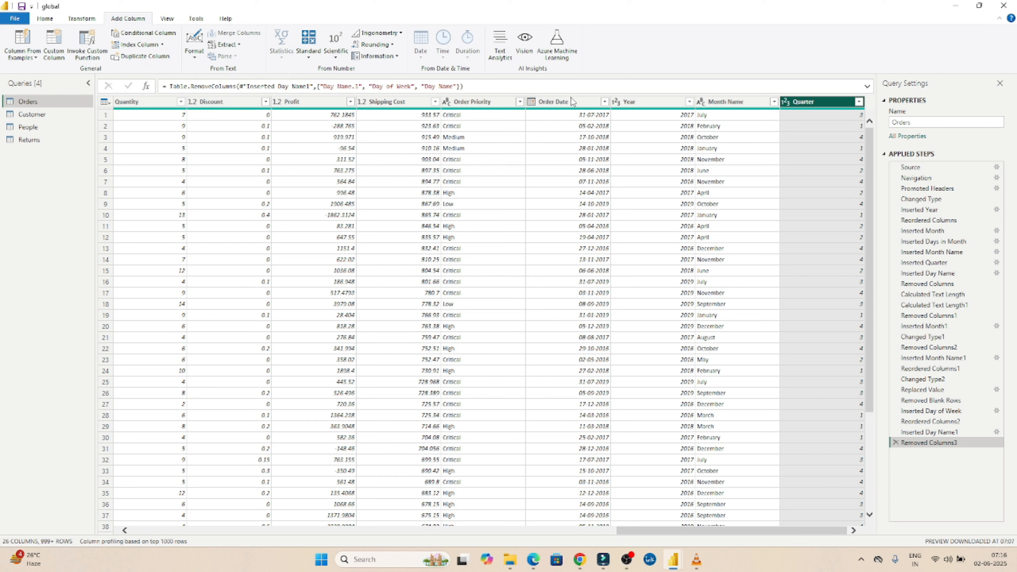
Add a Day of Week number column to the Orders query, derived from the Order Date column.
{"action": "left_click", "coordinate": [566, 103]}
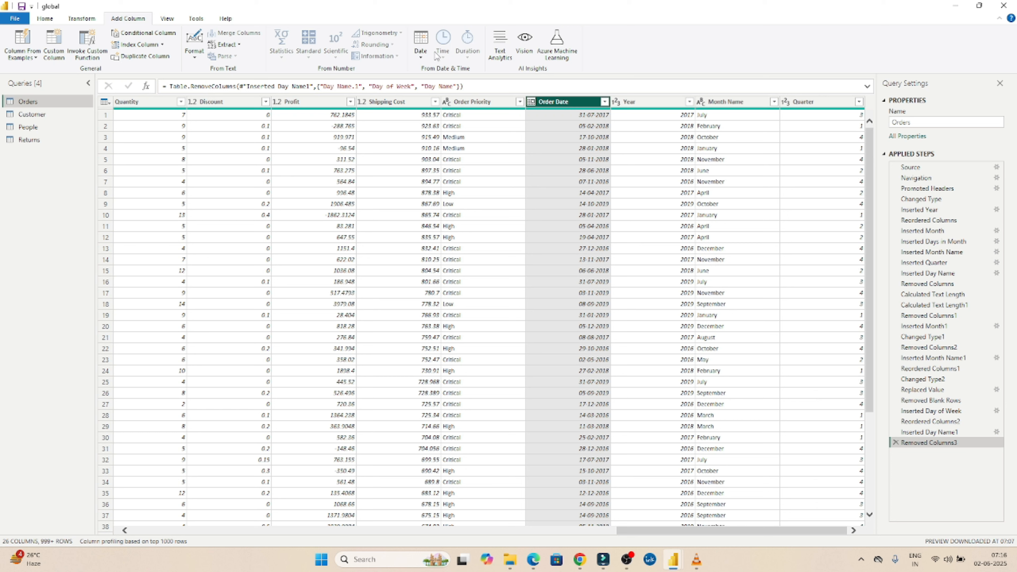
{"action": "left_click", "coordinate": [420, 57]}
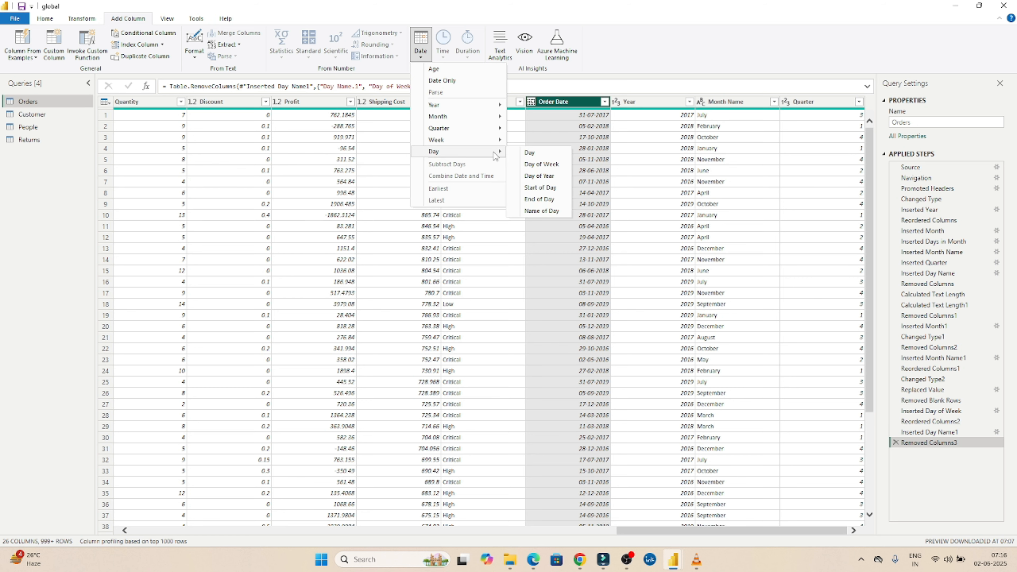
{"action": "mouse_move", "coordinate": [495, 153]}
{"action": "left_click", "coordinate": [533, 165]}
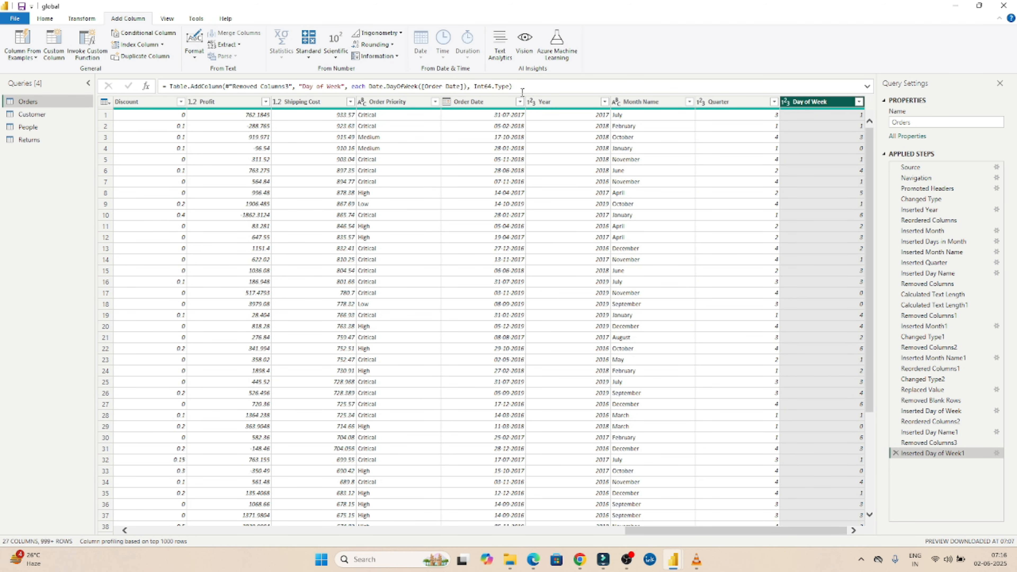
Add a day name column to the Orders query, derived from the Order Date column.
{"action": "left_click", "coordinate": [472, 103]}
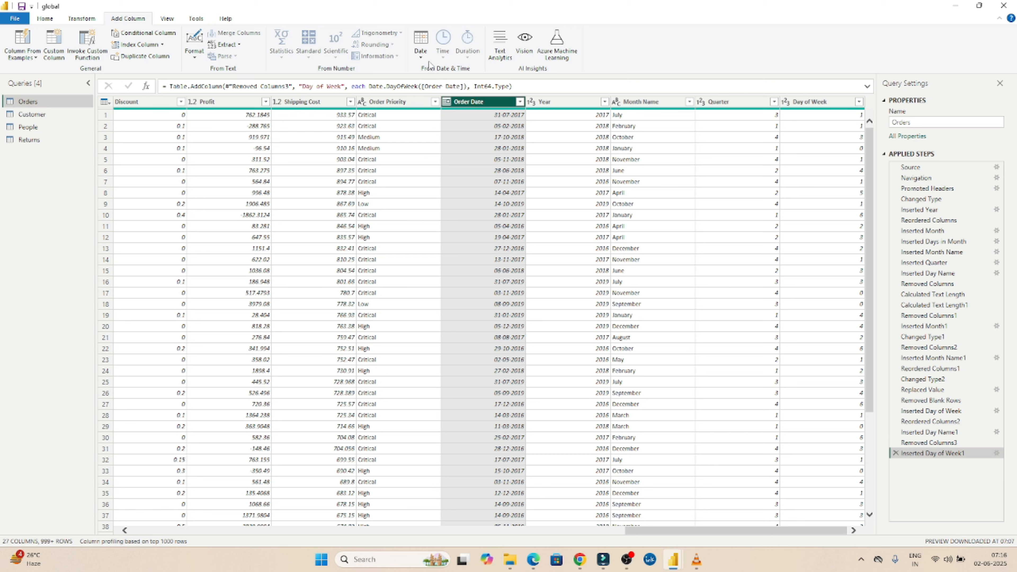
{"action": "left_click", "coordinate": [420, 56]}
{"action": "mouse_move", "coordinate": [470, 152]}
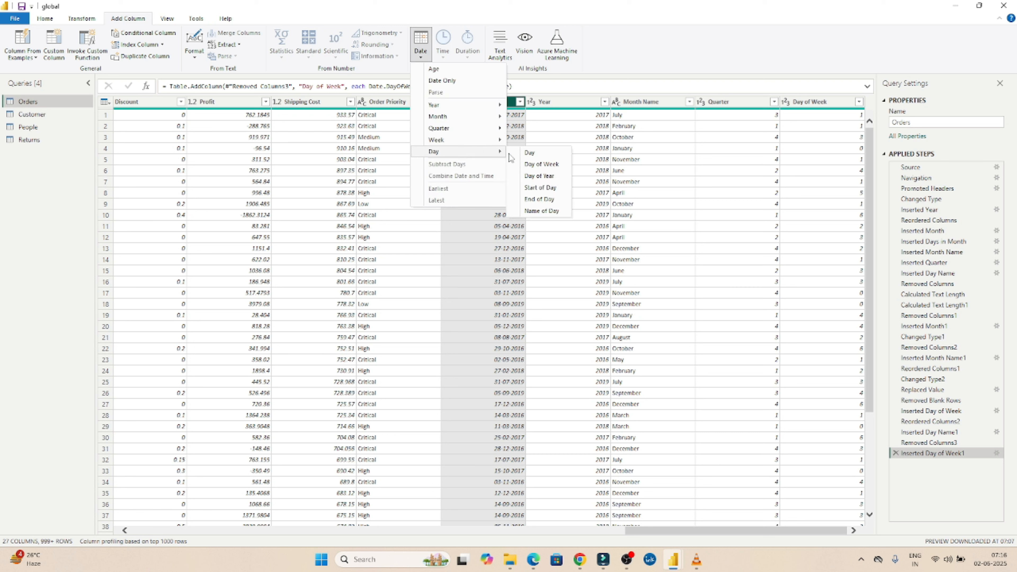
{"action": "left_click", "coordinate": [536, 213]}
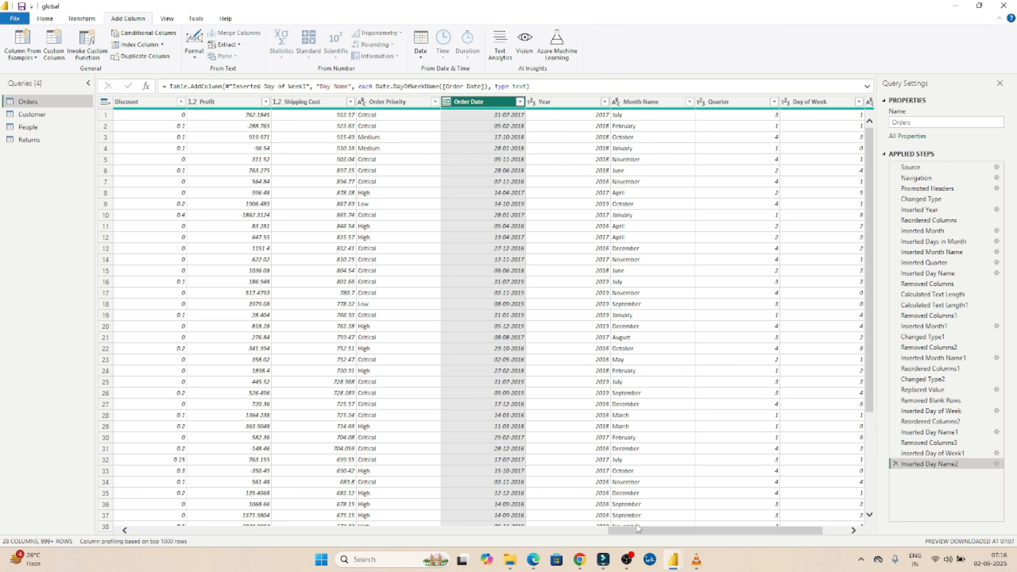
Compare the Day of Week numbers with the day names in the Sunday and Saturday rows.
{"action": "left_click_drag", "start_coordinate": [638, 531], "coordinate": [663, 531]}
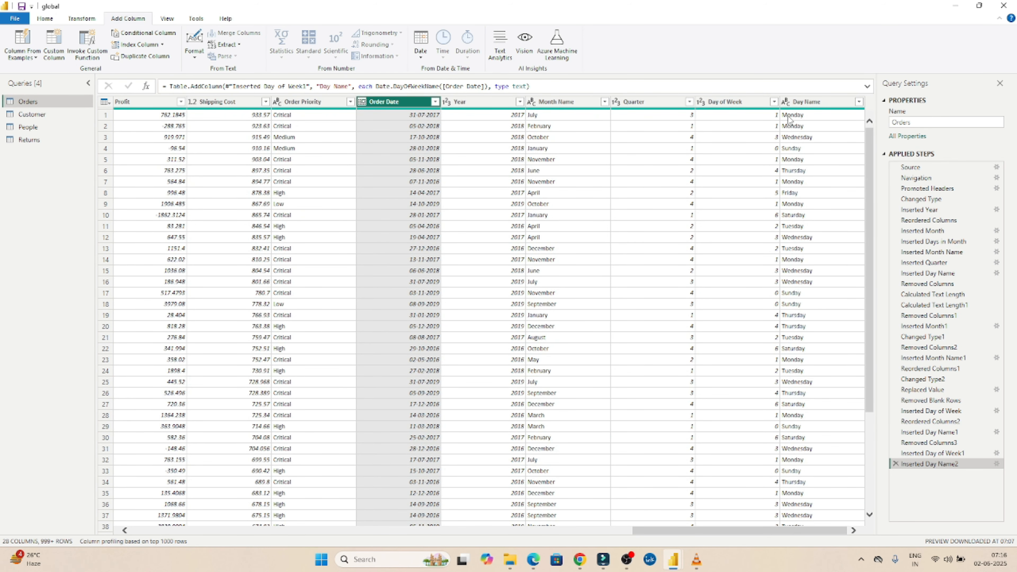
{"action": "left_click", "coordinate": [776, 149]}
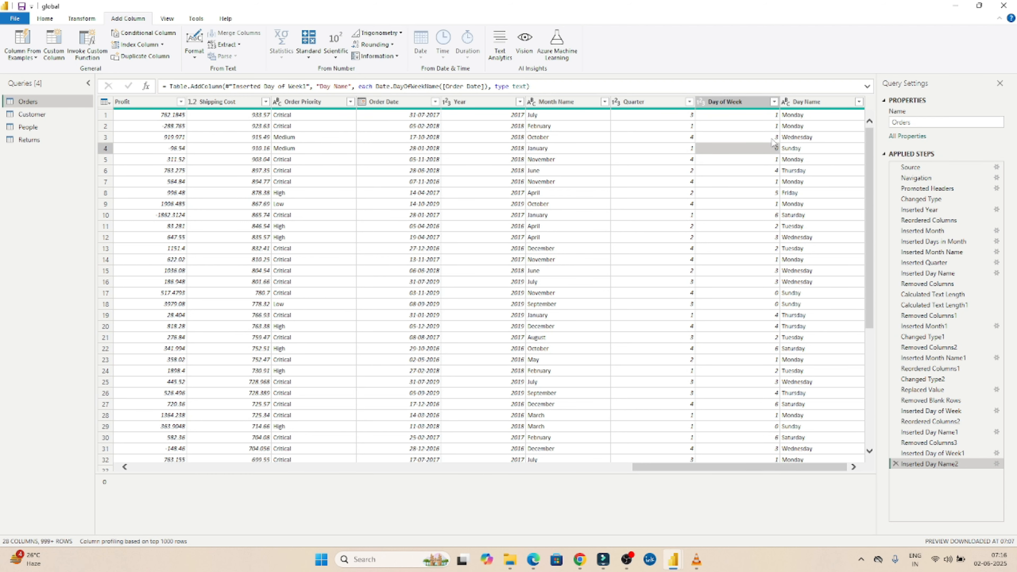
{"action": "left_click", "coordinate": [769, 350]}
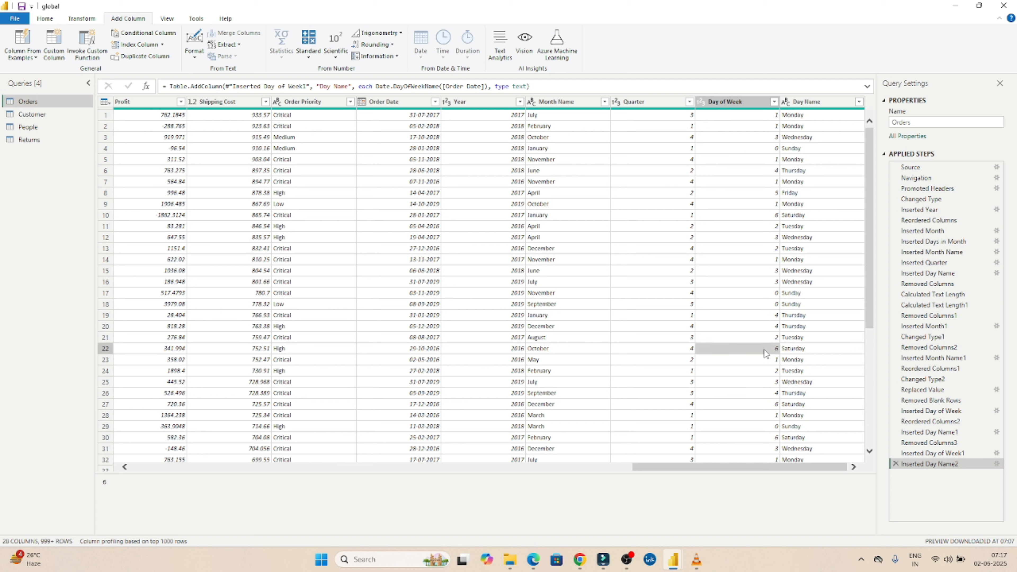
{"action": "left_click", "coordinate": [766, 151]}
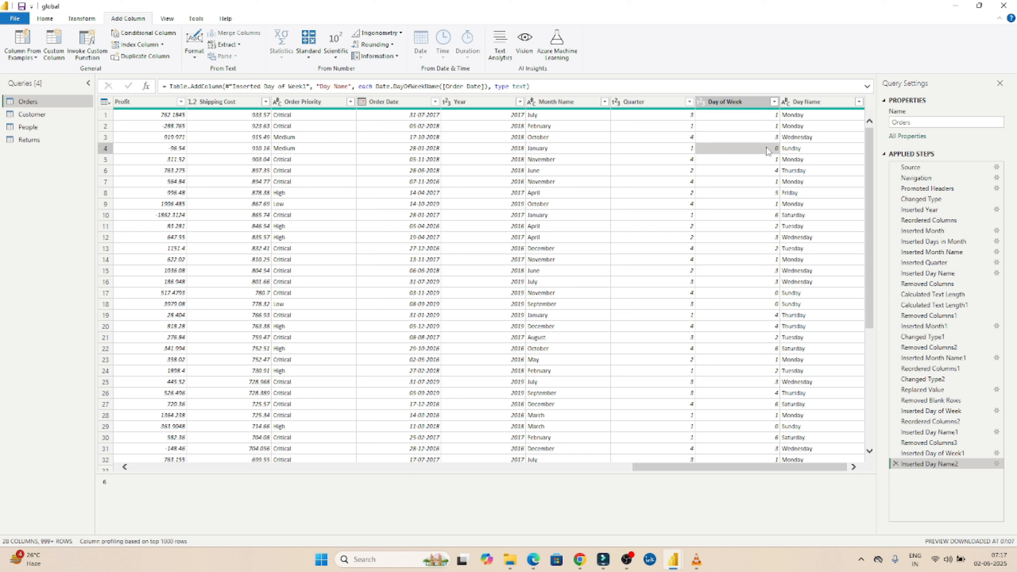
{"action": "left_click", "coordinate": [758, 351]}
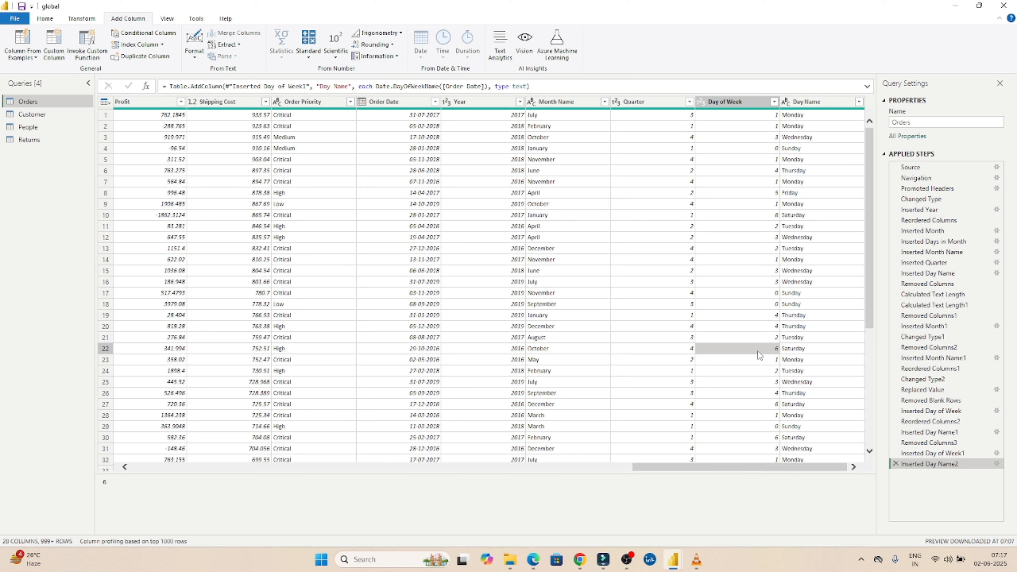
Start a conditional column whose first rule outputs "weekend" if Day of Week equals 0.
{"action": "left_click", "coordinate": [739, 101]}
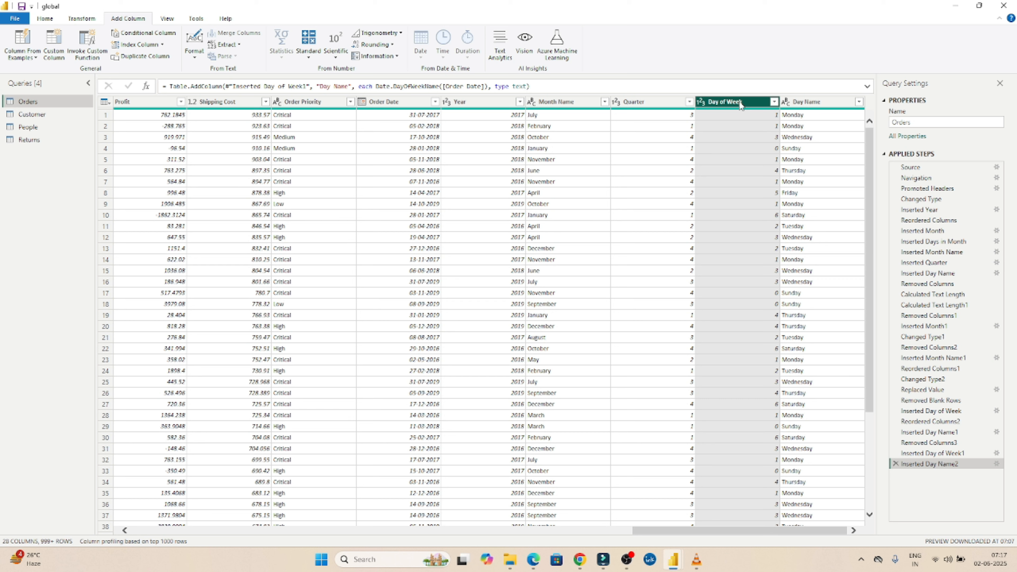
{"action": "left_click", "coordinate": [134, 36]}
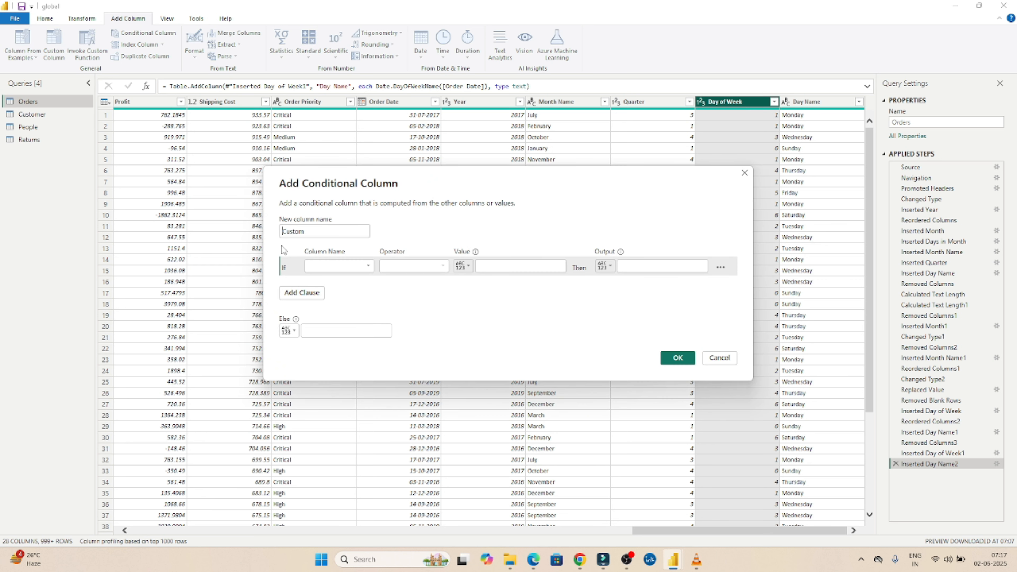
{"action": "left_click", "coordinate": [326, 267]}
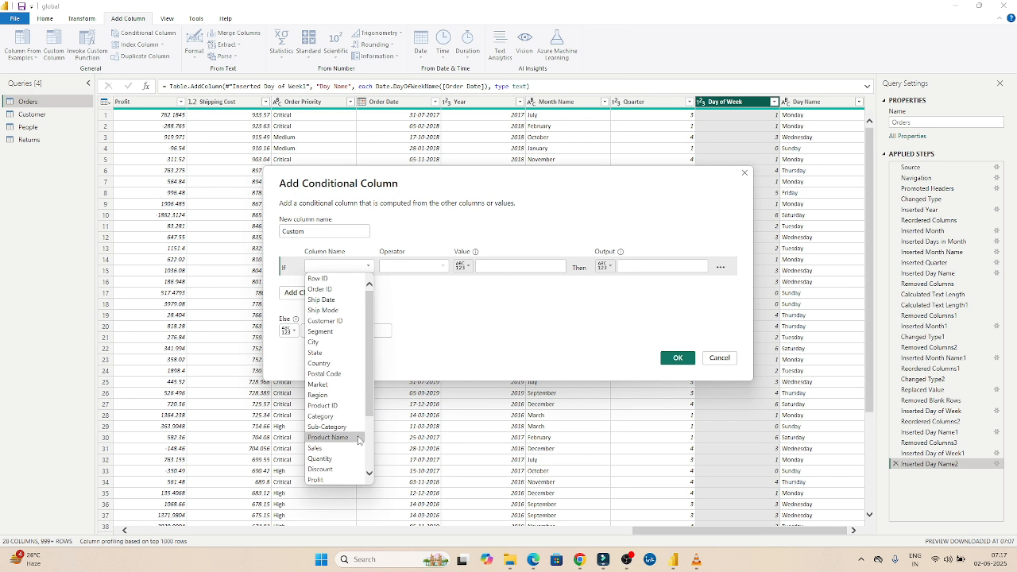
{"action": "scroll", "coordinate": [372, 461], "scroll_direction": "down", "scroll_amount": 3}
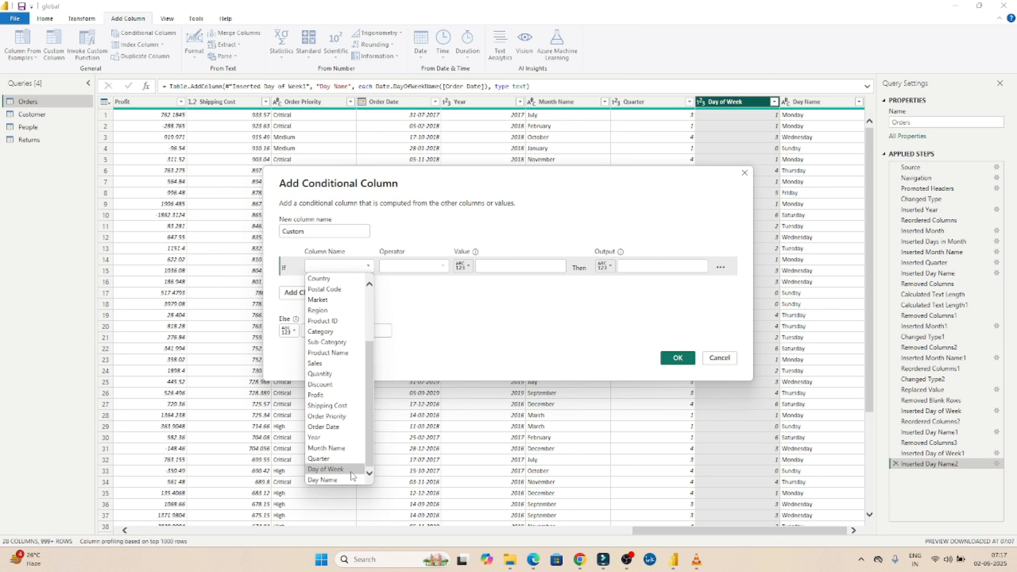
{"action": "left_click", "coordinate": [343, 472]}
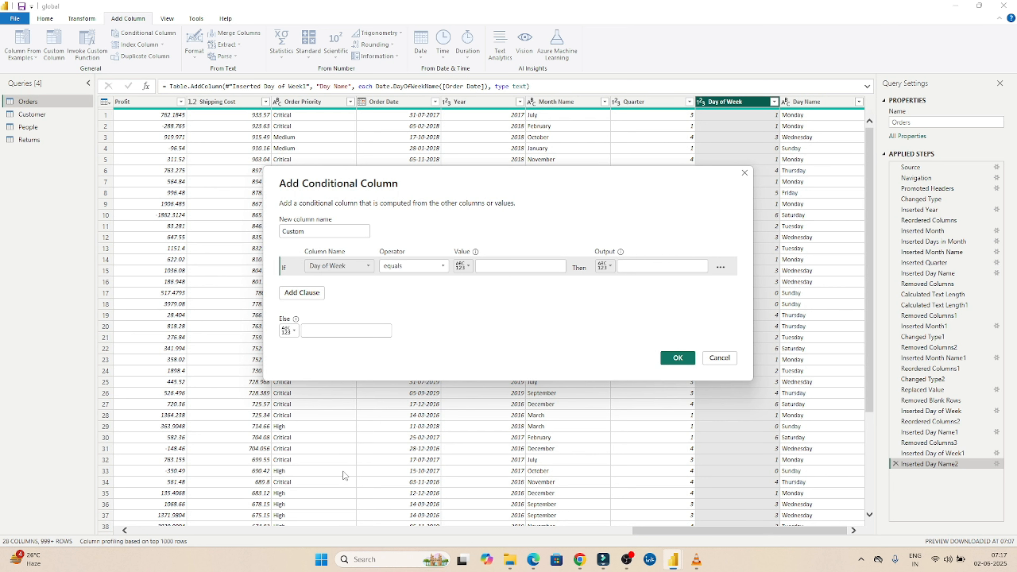
{"action": "left_click", "coordinate": [501, 268]}
{"action": "type", "text": "0"}
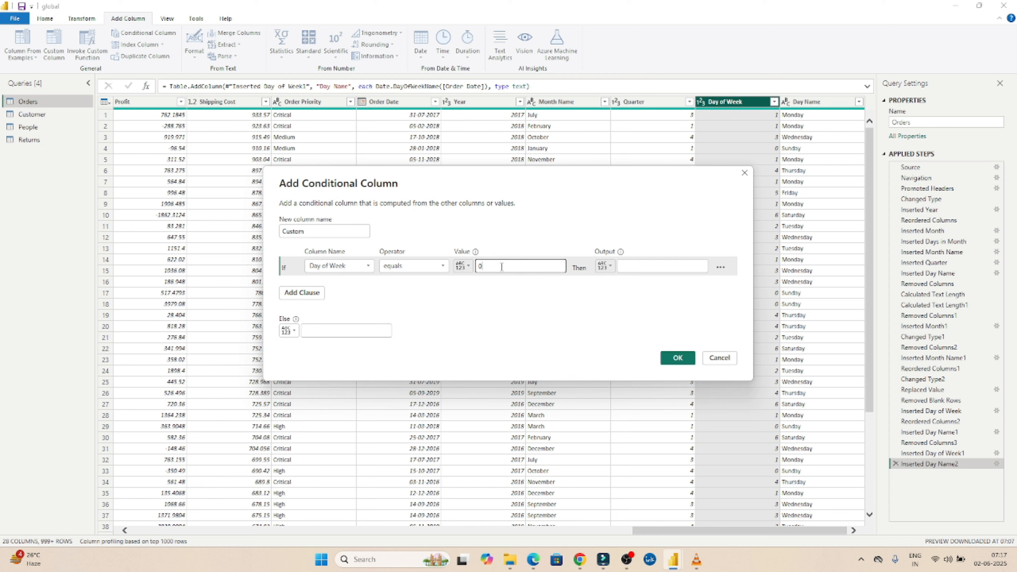
{"action": "left_click", "coordinate": [637, 266]}
{"action": "type", "text": "weekend"}
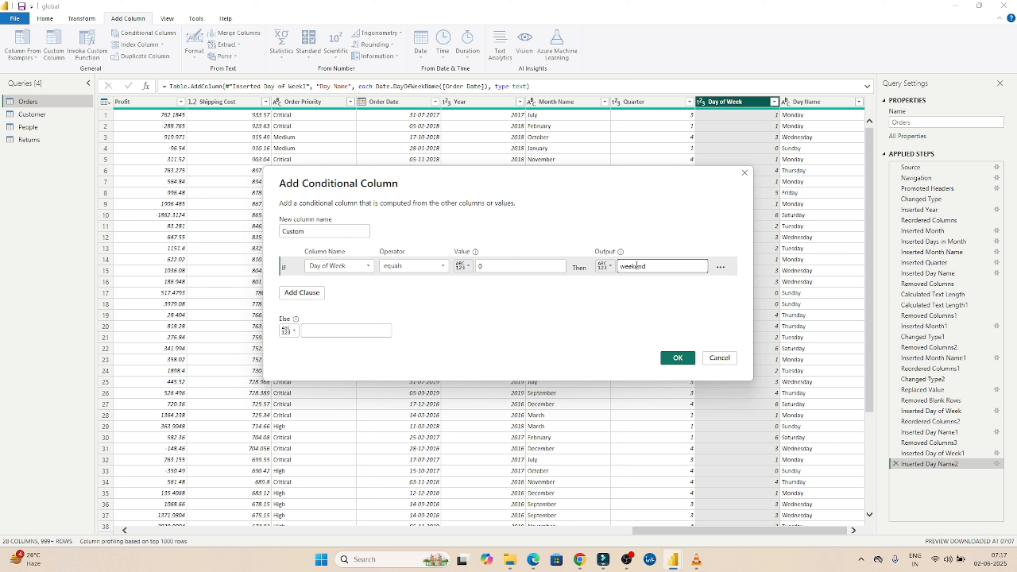
Add an else-if clause to the conditional column that outputs "weekend" if Day of Week equals 6.
{"action": "left_click", "coordinate": [309, 296]}
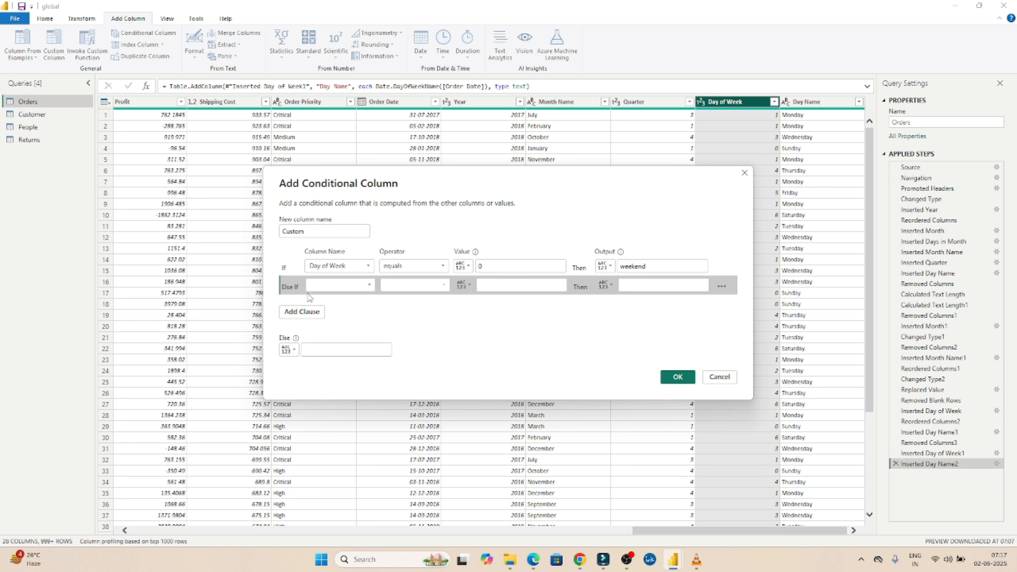
{"action": "left_click", "coordinate": [331, 286]}
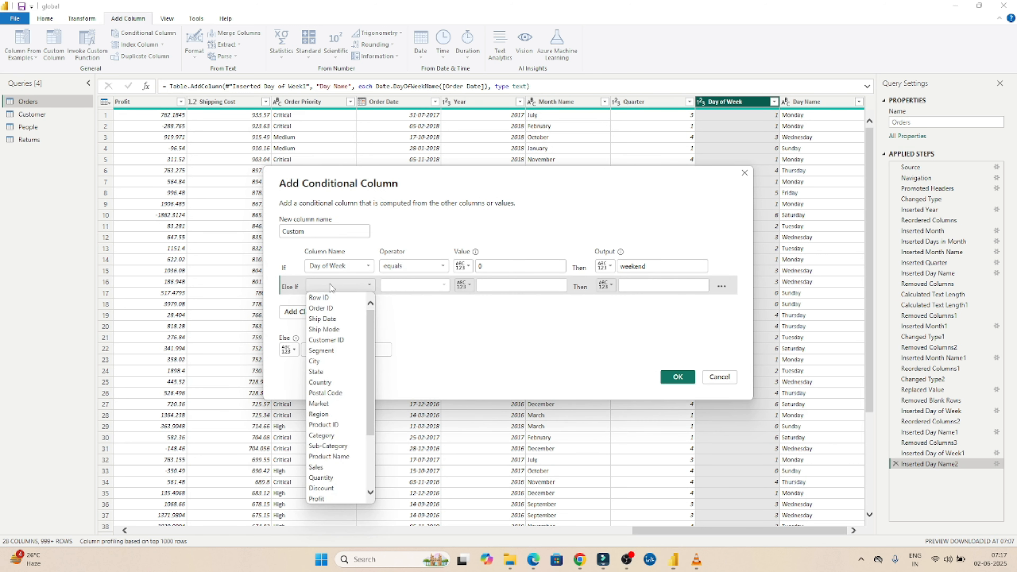
{"action": "left_click", "coordinate": [331, 287]}
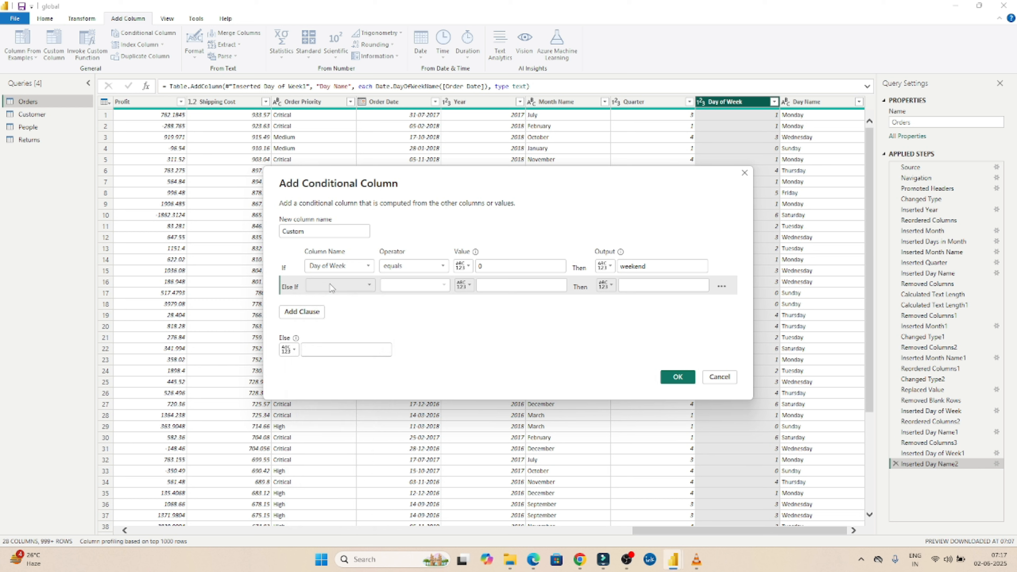
{"action": "left_click", "coordinate": [326, 285]}
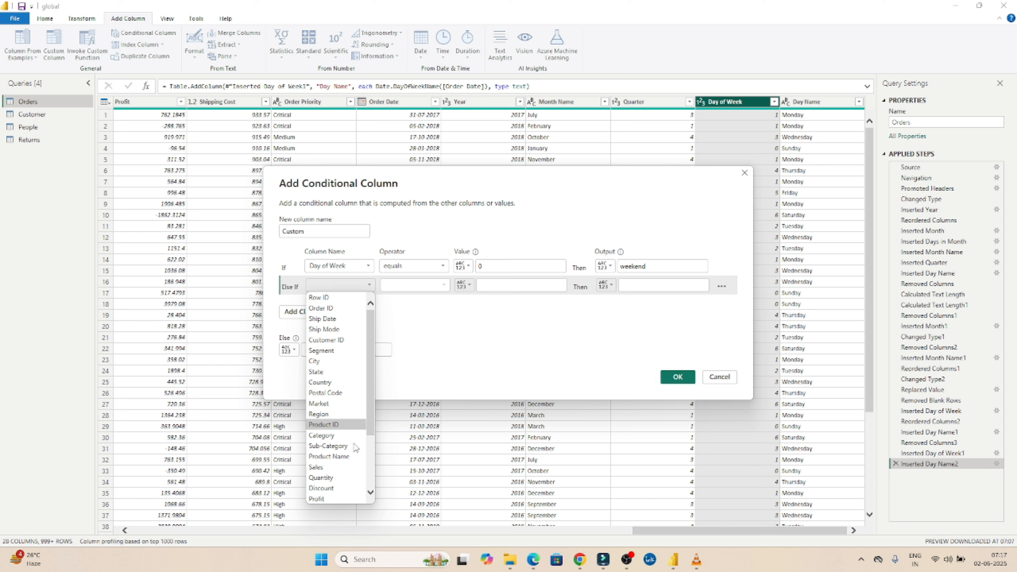
{"action": "left_click", "coordinate": [372, 480]}
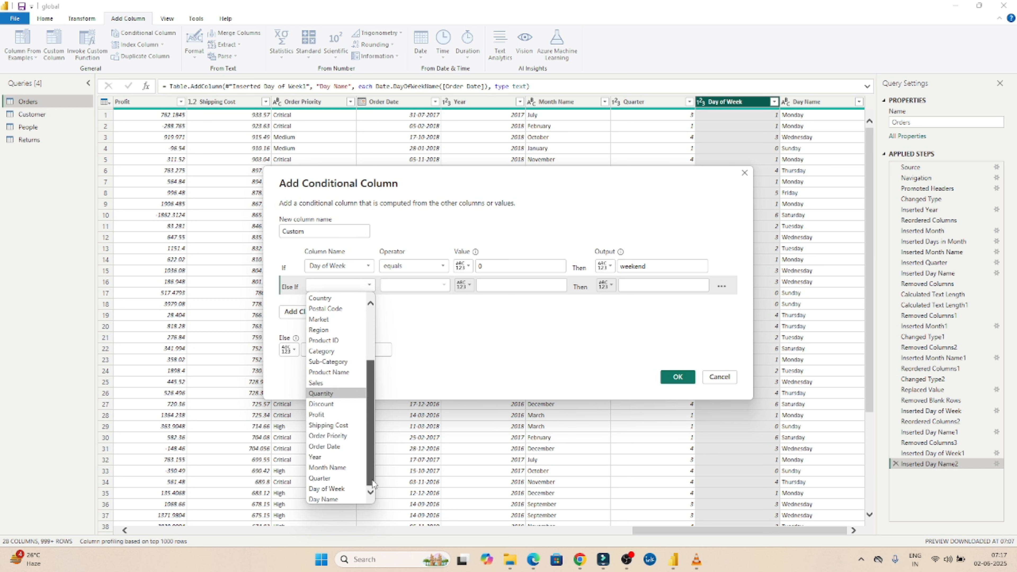
{"action": "left_click", "coordinate": [342, 487]}
{"action": "left_click", "coordinate": [502, 286]}
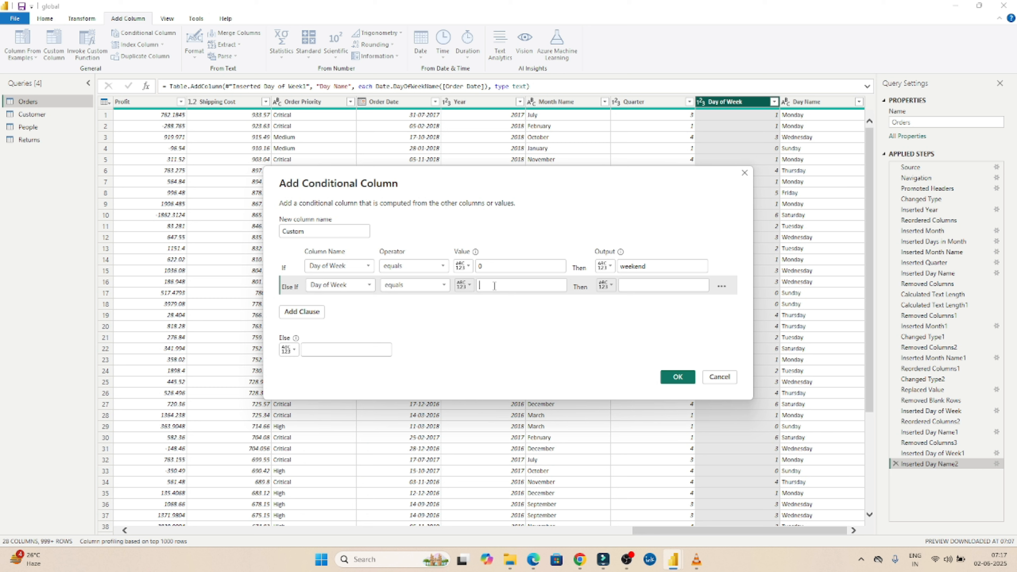
{"action": "type", "text": "6"}
{"action": "left_click", "coordinate": [649, 285]}
{"action": "type", "text": "weekend"}
Set the else output to "weekdays", name the new column "weekend/weekdays", and create it.
{"action": "left_click", "coordinate": [350, 350]}
{"action": "type", "text": "weekdays"}
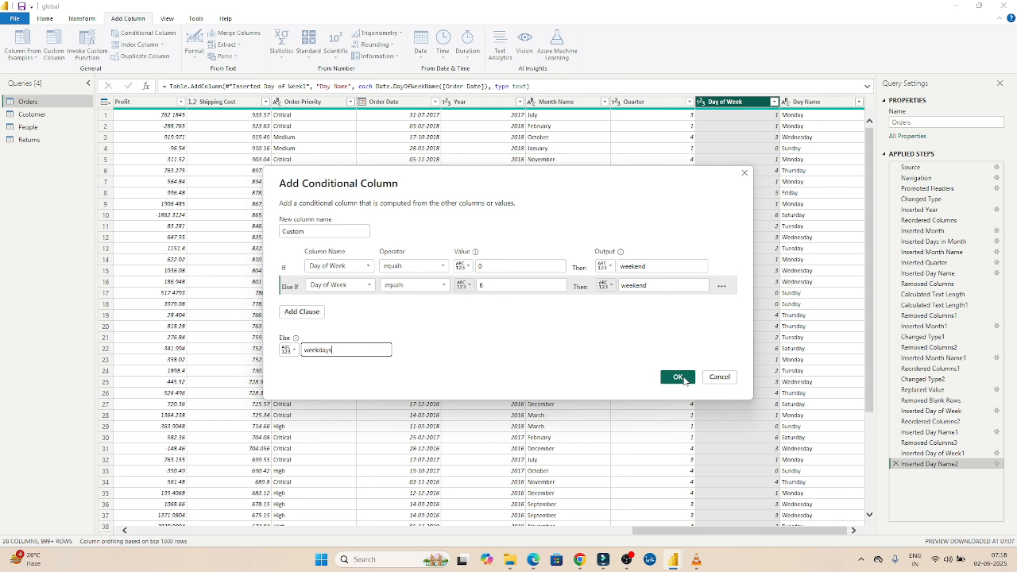
{"action": "double_click", "coordinate": [292, 231]}
{"action": "type", "text": "weekenmd"}
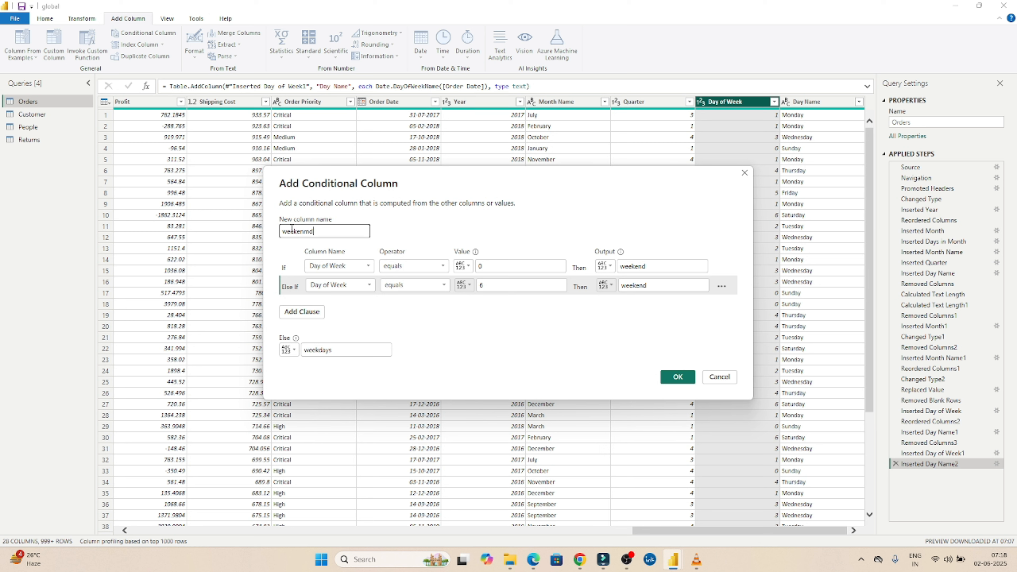
{"action": "key", "text": "BackSpace"}
{"action": "key", "text": "BackSpace"}
{"action": "type", "text": "d/weekdays"}
{"action": "left_click", "coordinate": [677, 377]}
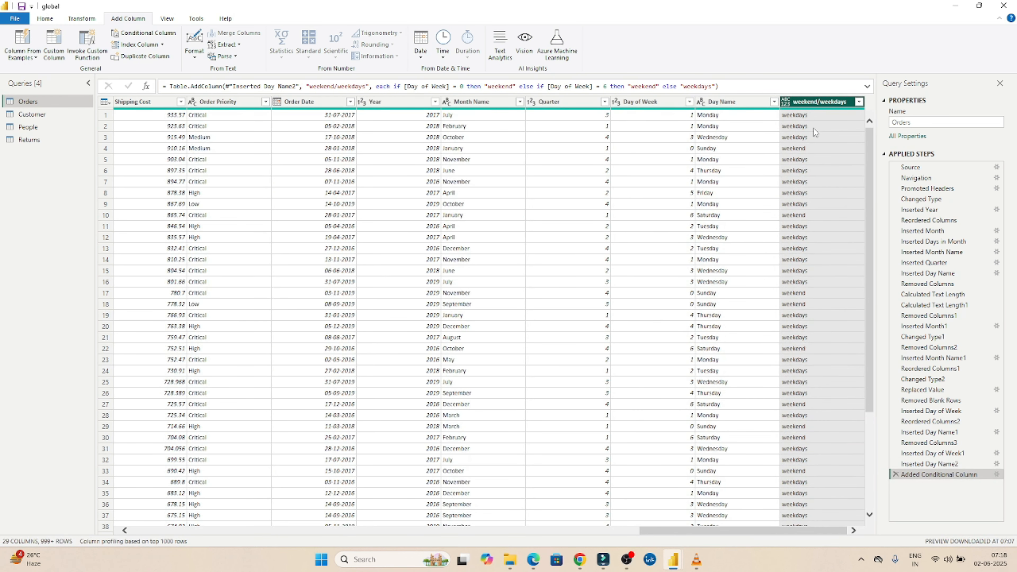
Check the weekend/weekdays values against the day names in several rows.
{"action": "left_click", "coordinate": [706, 150]}
{"action": "left_click", "coordinate": [804, 149]}
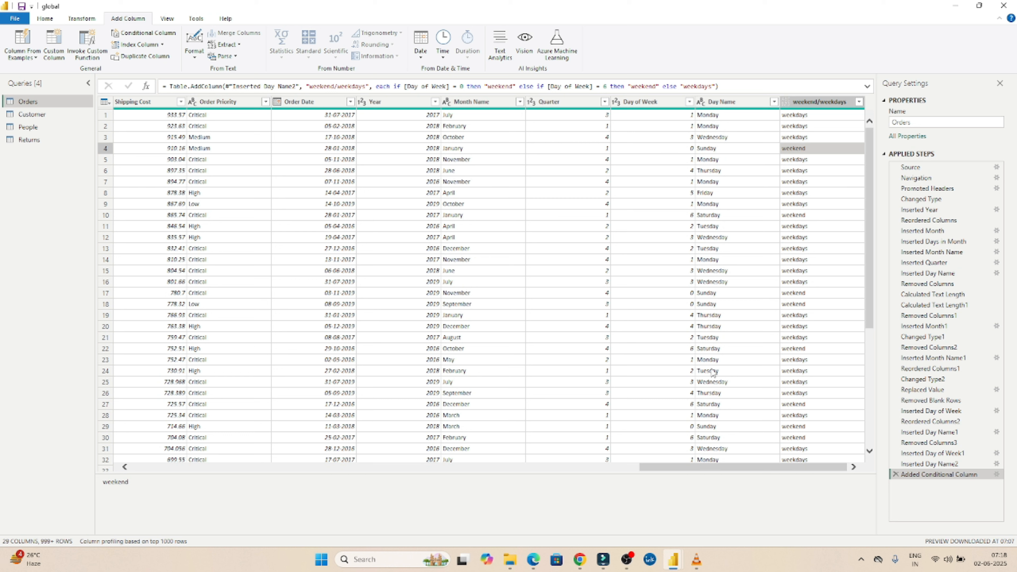
{"action": "left_click", "coordinate": [791, 405]}
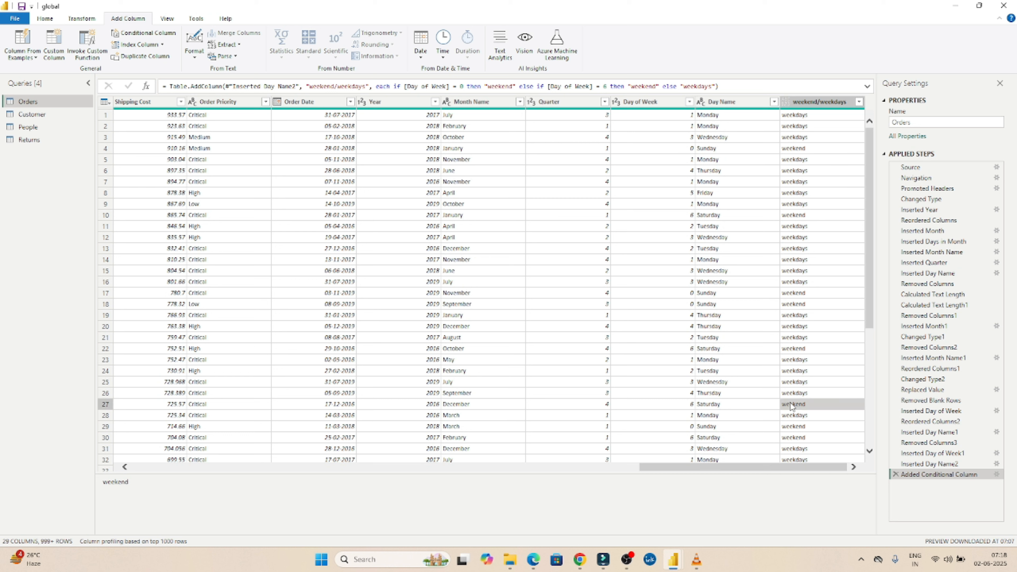
{"action": "left_click", "coordinate": [793, 359]}
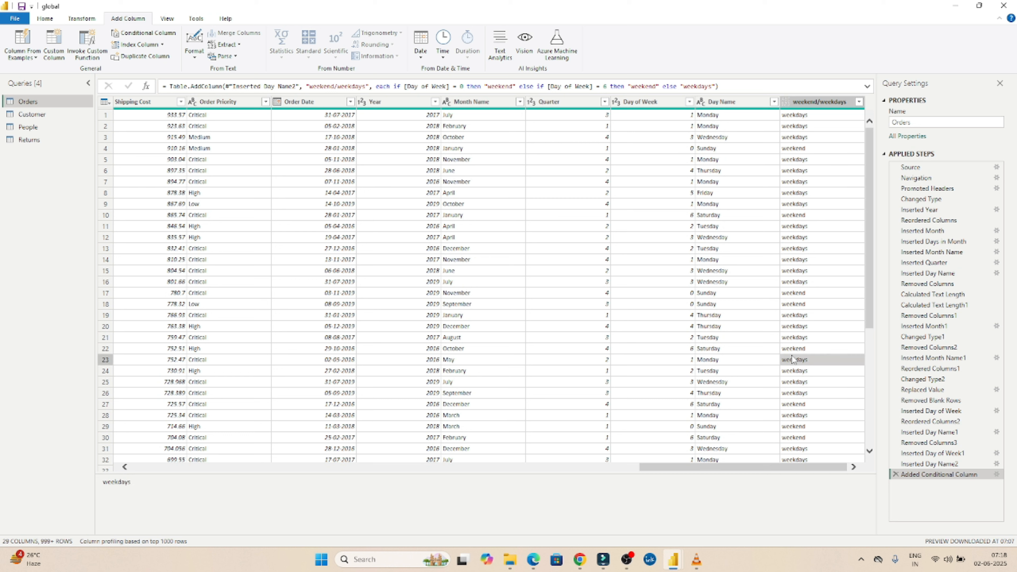
{"action": "left_click", "coordinate": [659, 468]}
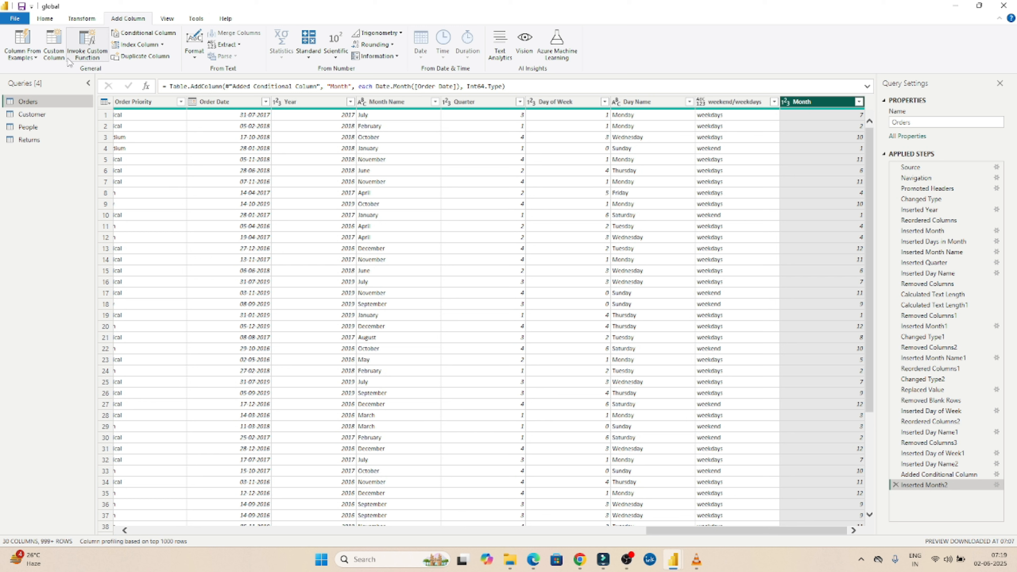
Start a custom column formula with an if clause returning "FQ1" for Month >=4 and Month <=6, repeating "if" after "and".
{"action": "left_click", "coordinate": [54, 52]}
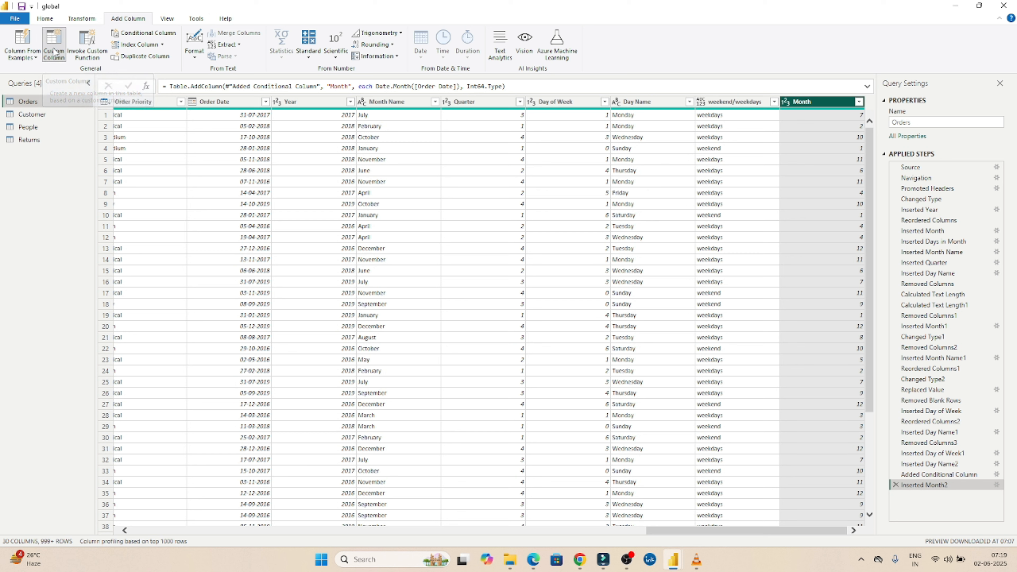
{"action": "left_click", "coordinate": [348, 247]}
{"action": "type", "text": "if "}
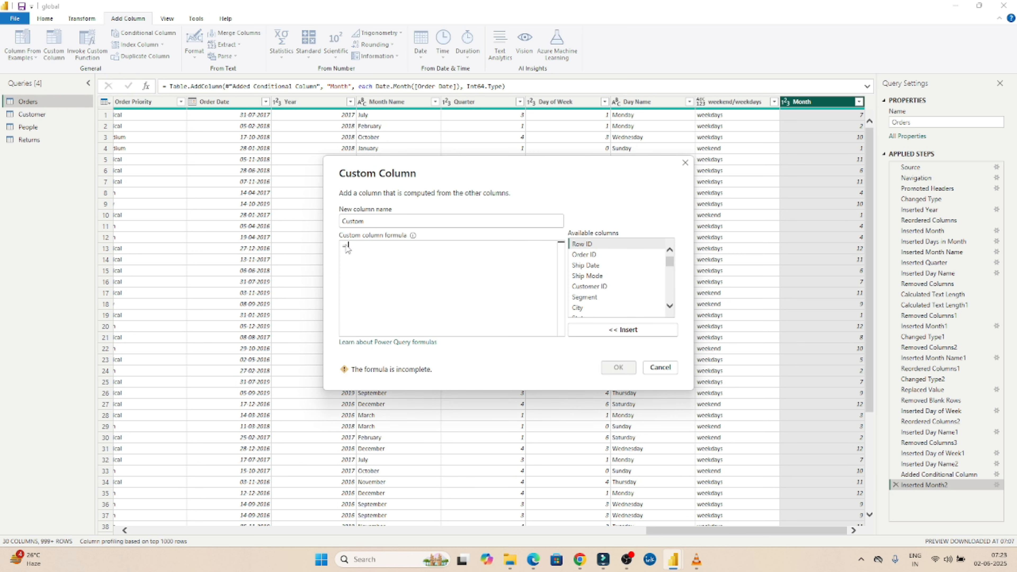
{"action": "type", "text": "[month"}
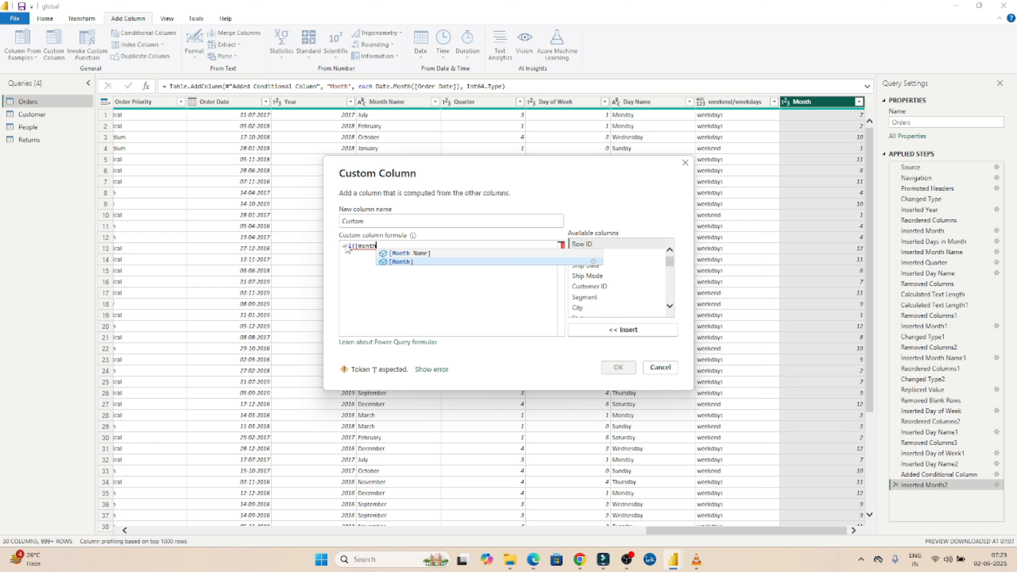
{"action": "left_click", "coordinate": [401, 262]}
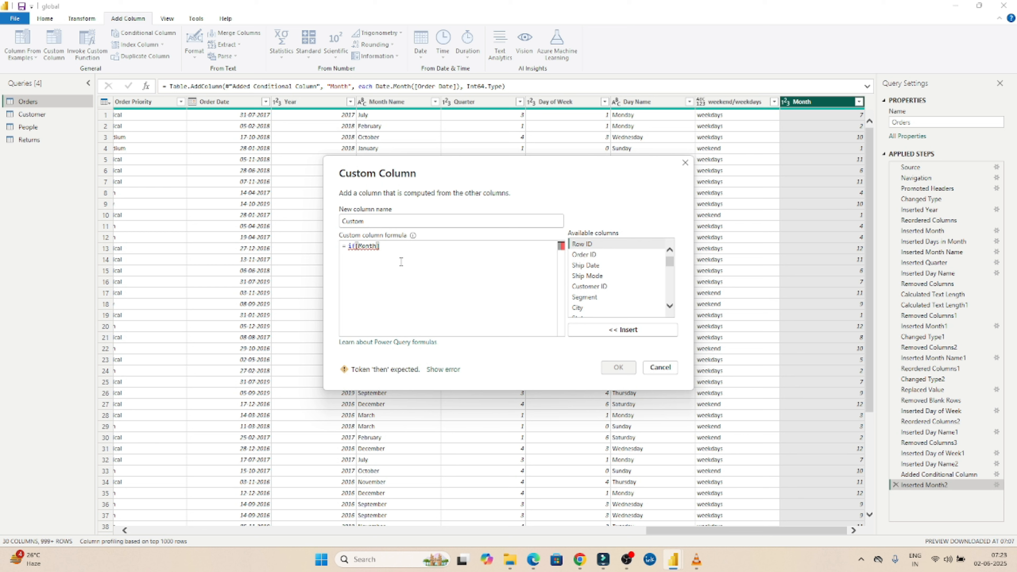
{"action": "type", "text": ">=9"}
{"action": "type", "text": " and if"}
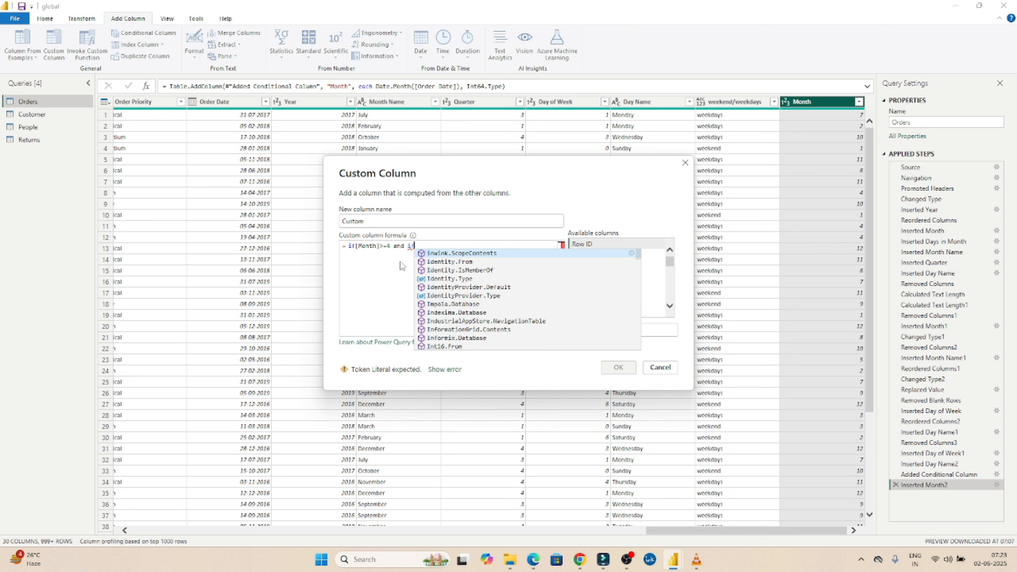
{"action": "type", "text": "[Month"}
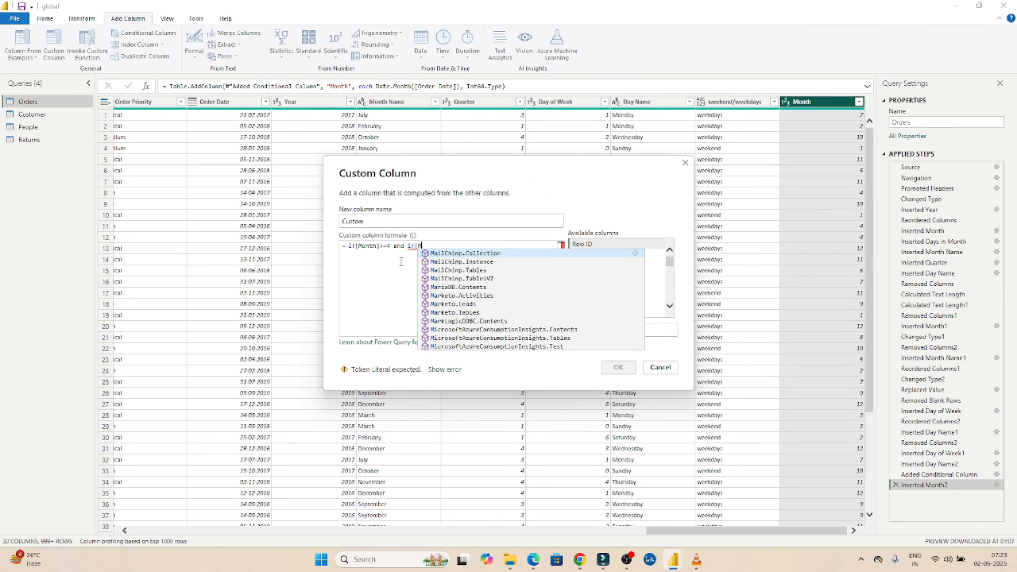
{"action": "type", "text": "]"}
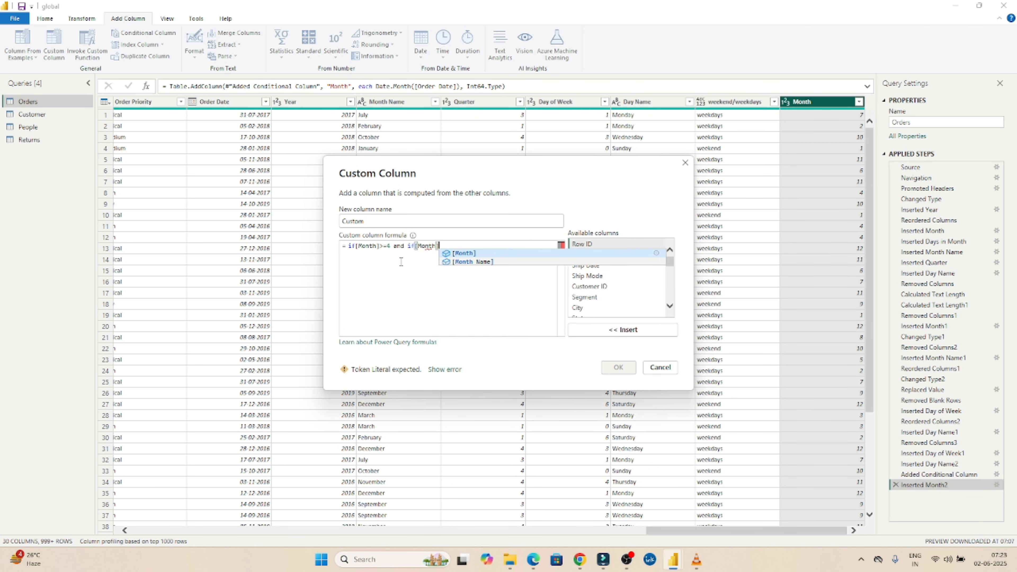
{"action": "type", "text": "<=6 "}
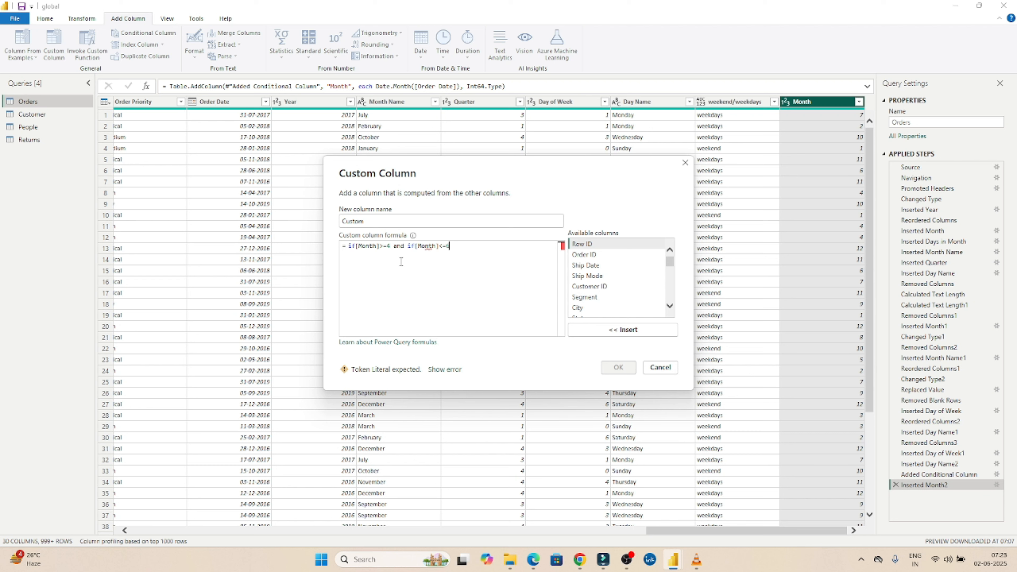
{"action": "type", "text": "then \"FQ1\" els"}
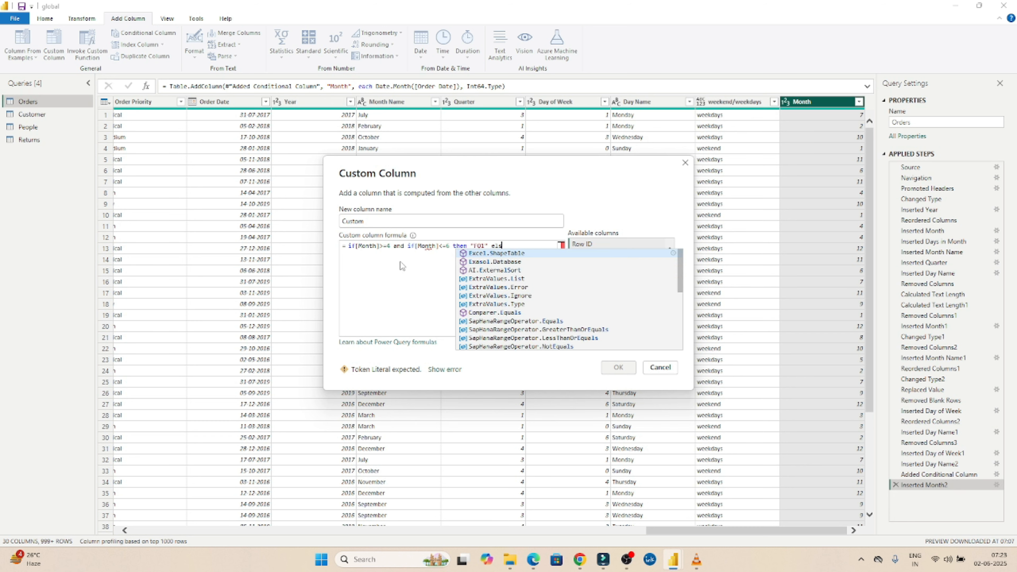
Add an else-if clause to the formula returning "fq2" for Month >=7 and Month <=9, repeating "if" after "and".
{"action": "type", "text": "e if"}
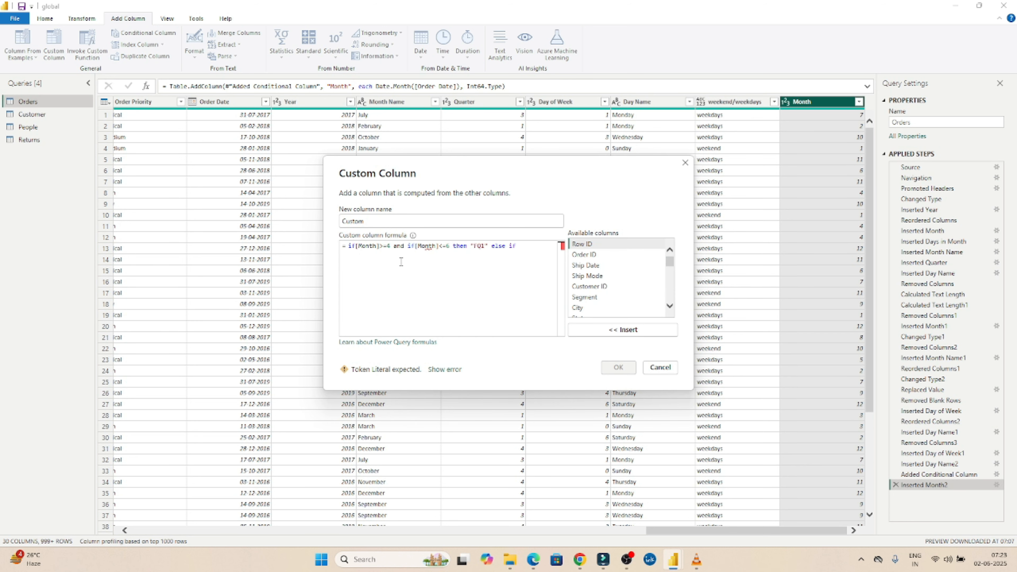
{"action": "type", "text": "[m"}
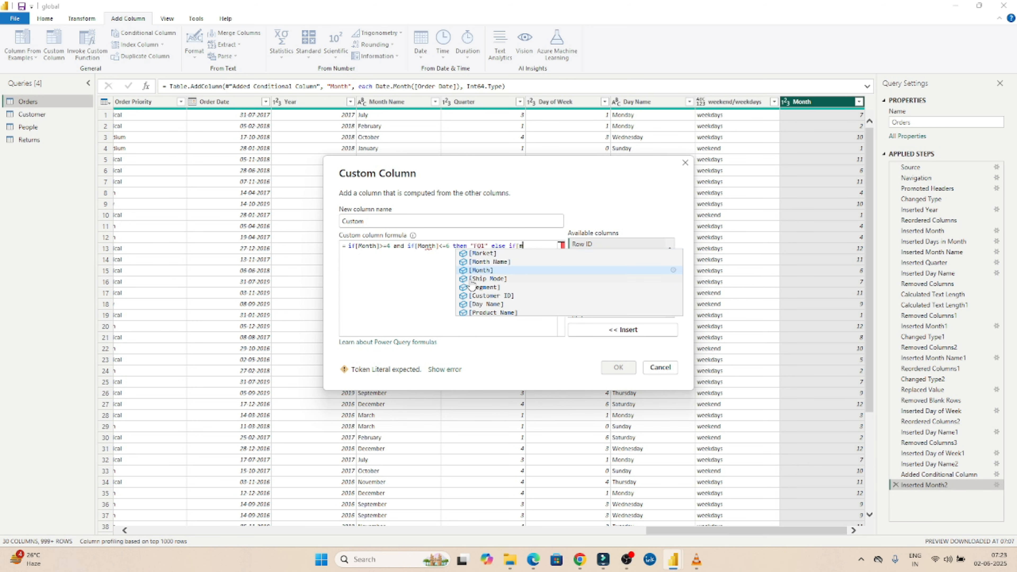
{"action": "left_click", "coordinate": [486, 271]}
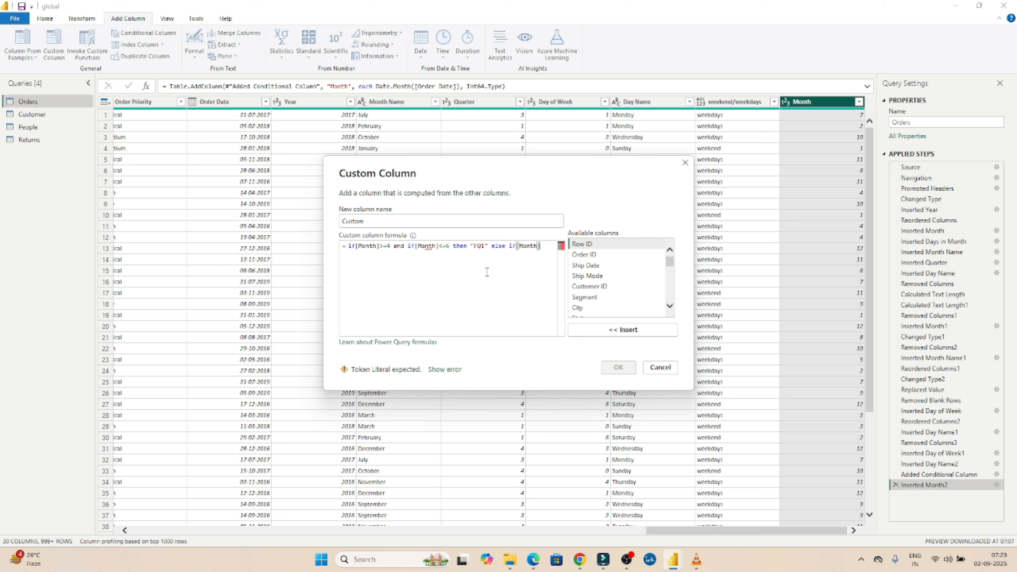
{"action": "type", "text": ">=7 an"}
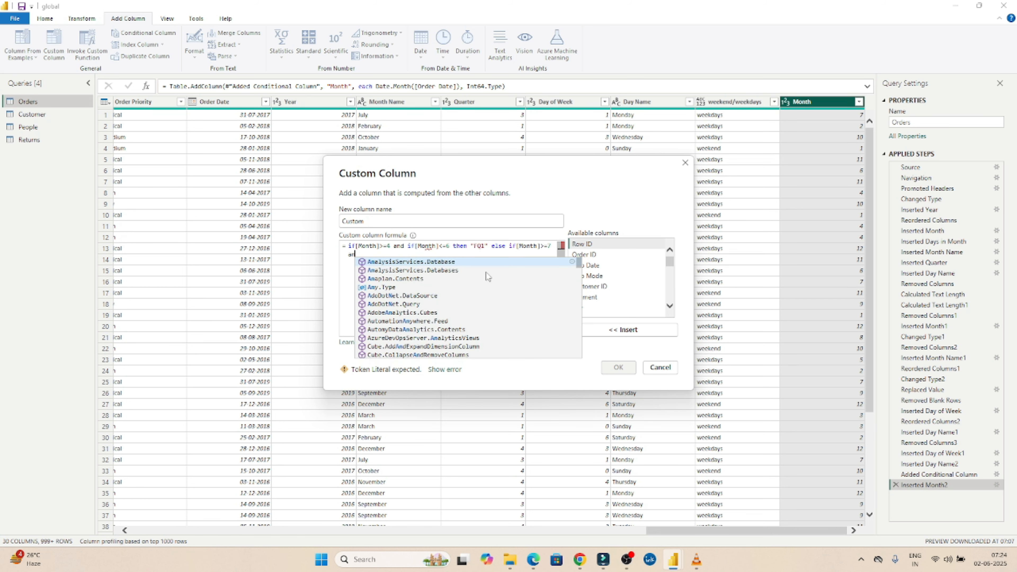
{"action": "type", "text": "d if["}
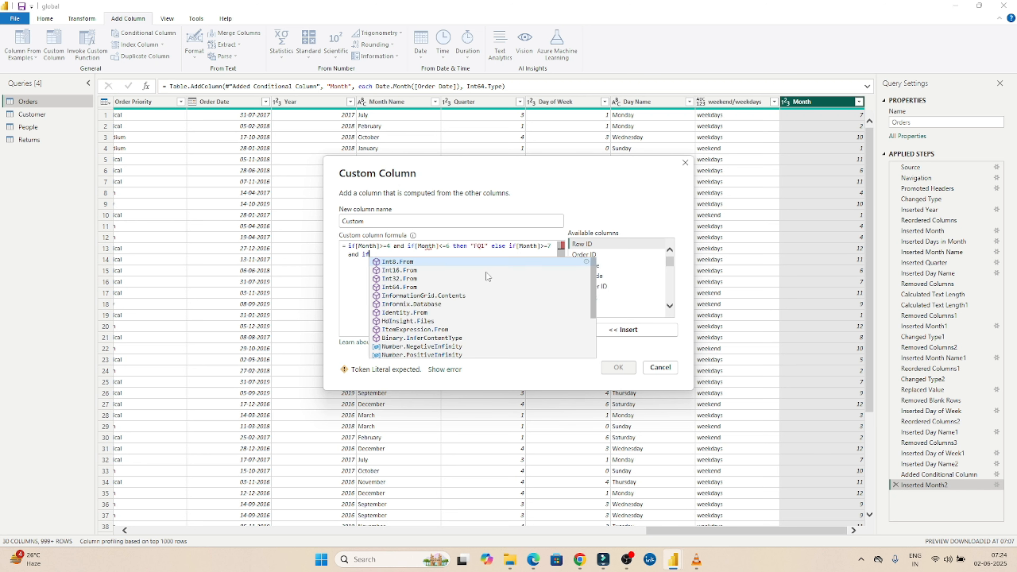
{"action": "type", "text": "Month"}
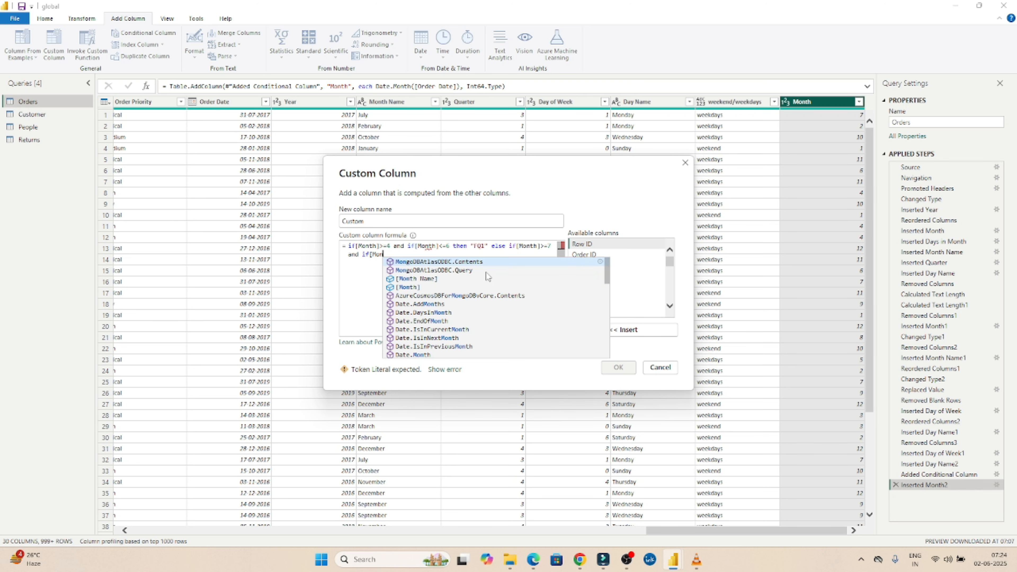
{"action": "key", "text": "Tab"}
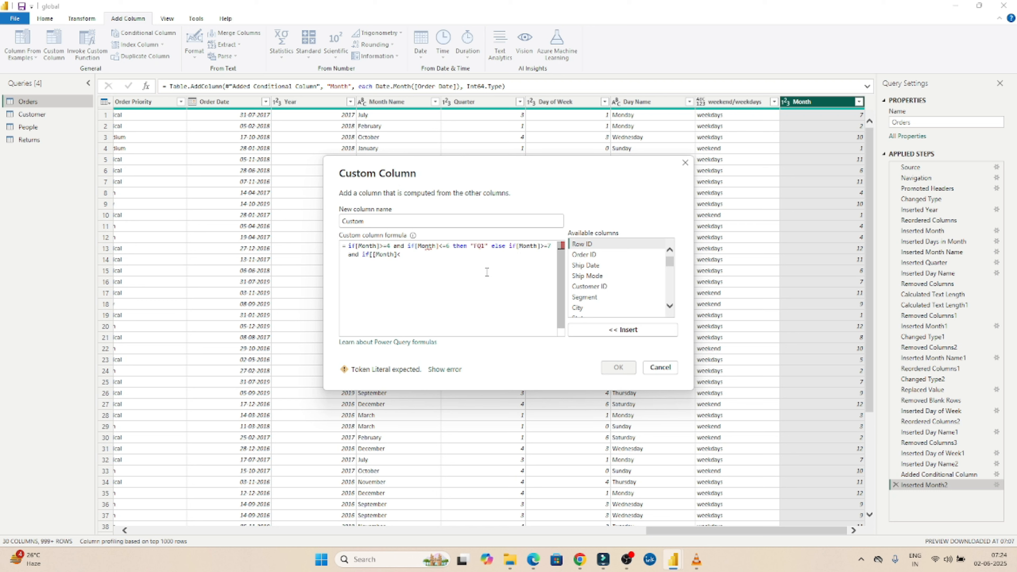
{"action": "type", "text": "<=9 then \"fq2\" else "}
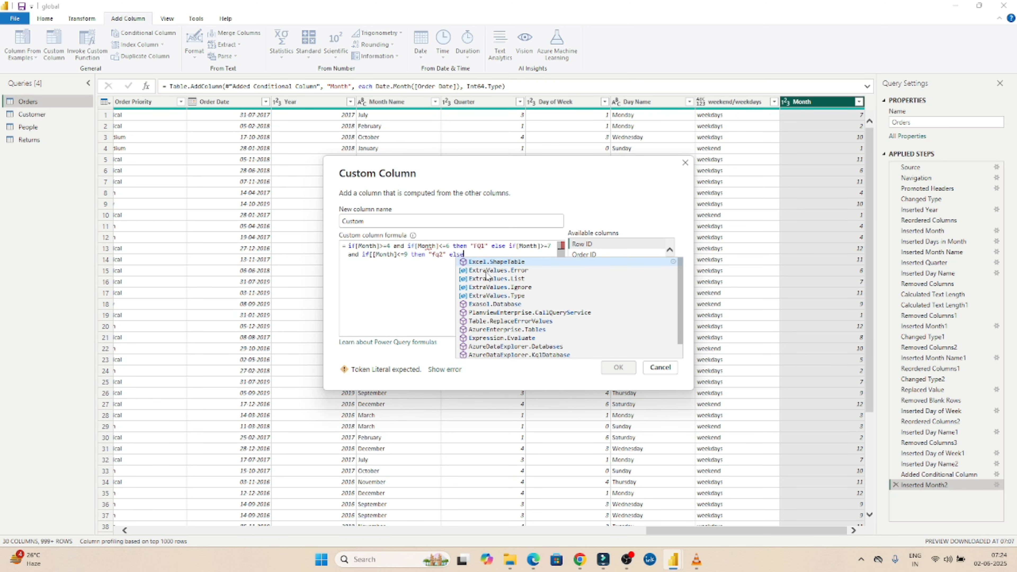
Add an else-if clause returning "fq3" for Month >=10 and Month <=13, repeating "if" after "and", and end with else "fq4".
{"action": "type", "text": "if"}
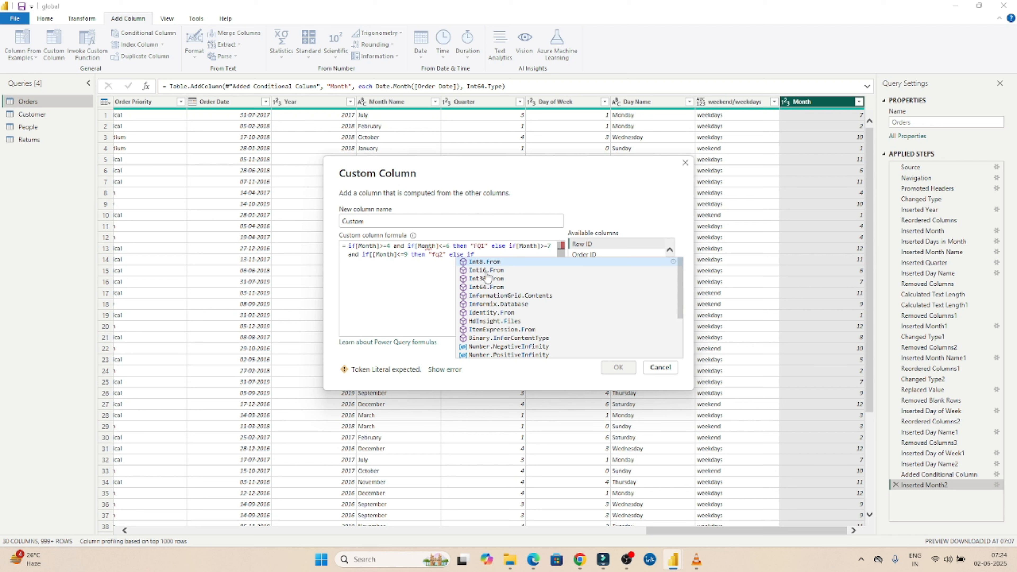
{"action": "type", "text": "[month"}
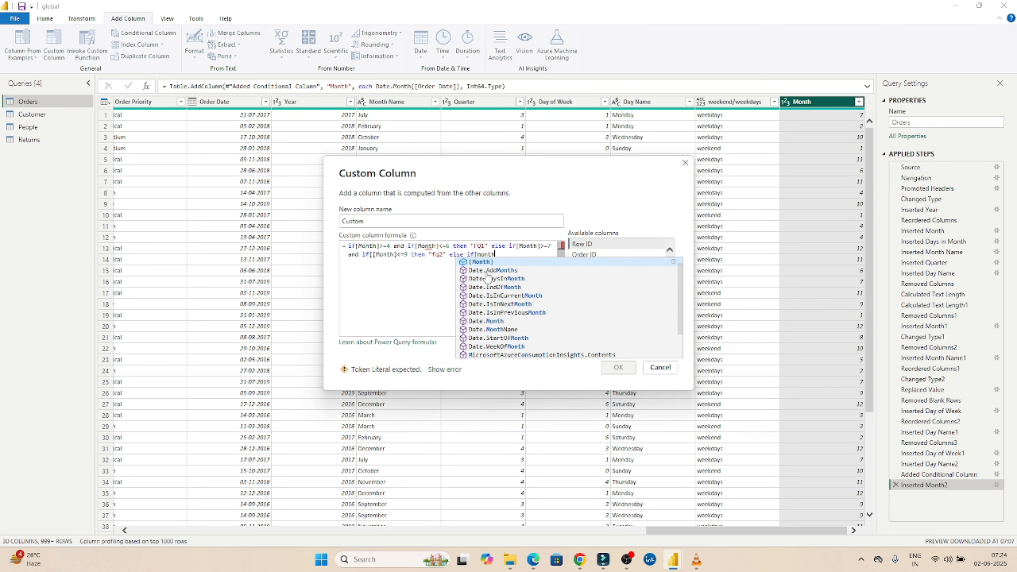
{"action": "key", "text": "Tab"}
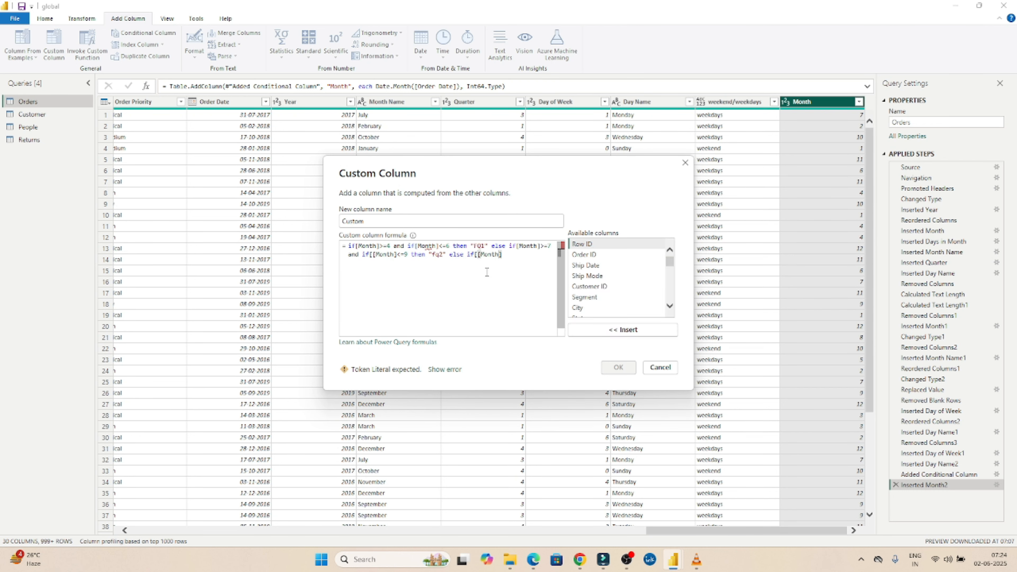
{"action": "type", "text": ">=10 and if[Month"}
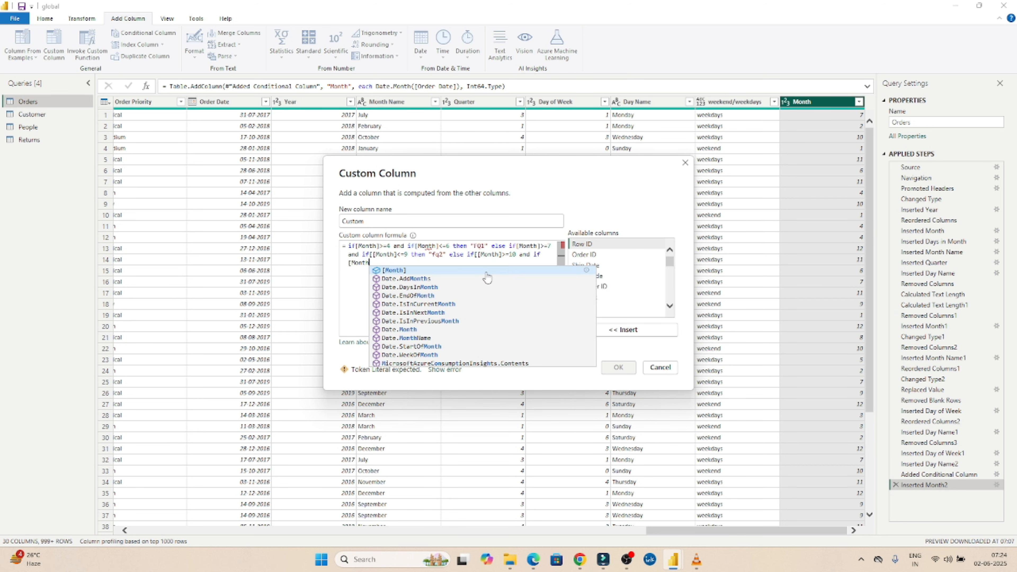
{"action": "type", "text": "]<"}
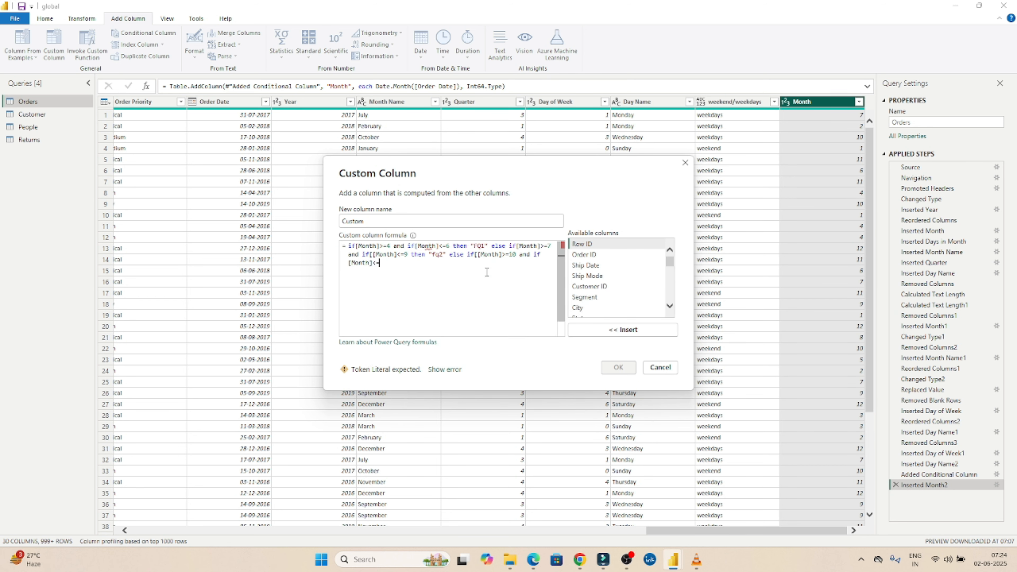
{"action": "type", "text": "=13"}
{"action": "type", "text": " the"}
{"action": "type", "text": "n "}
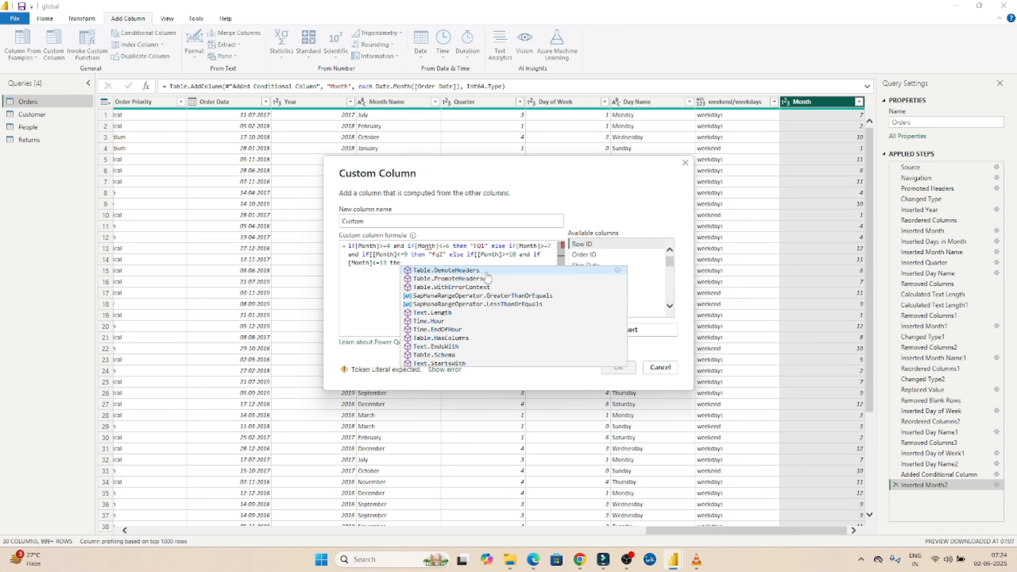
{"action": "type", "text": "\"fq"}
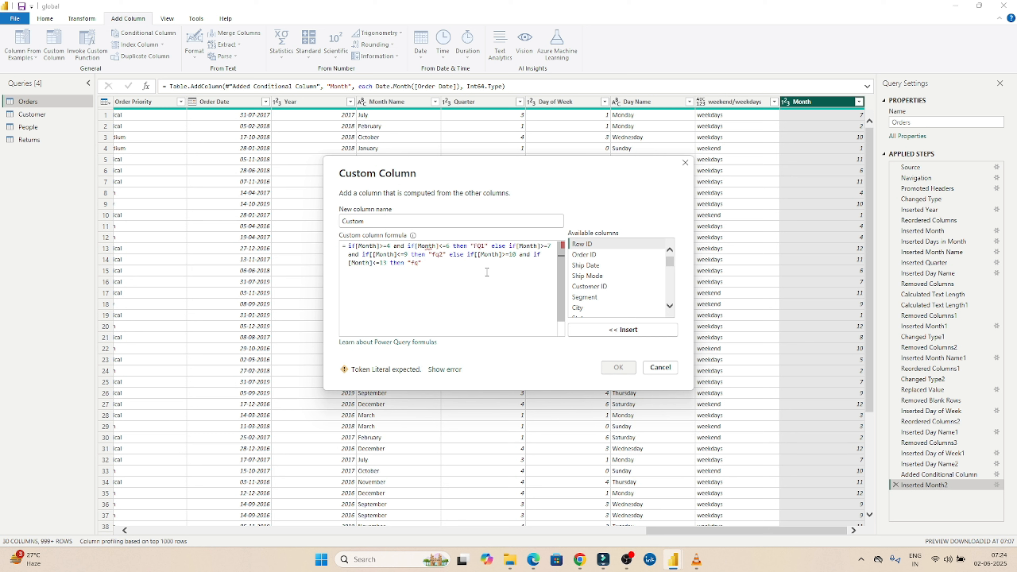
{"action": "type", "text": "3\" else \"fq4"}
Remove the redundant "if" after each "and" and the surplus opening brackets before Month in the custom column formula.
{"action": "double_click", "coordinate": [411, 246]}
{"action": "key", "text": "BackSpace"}
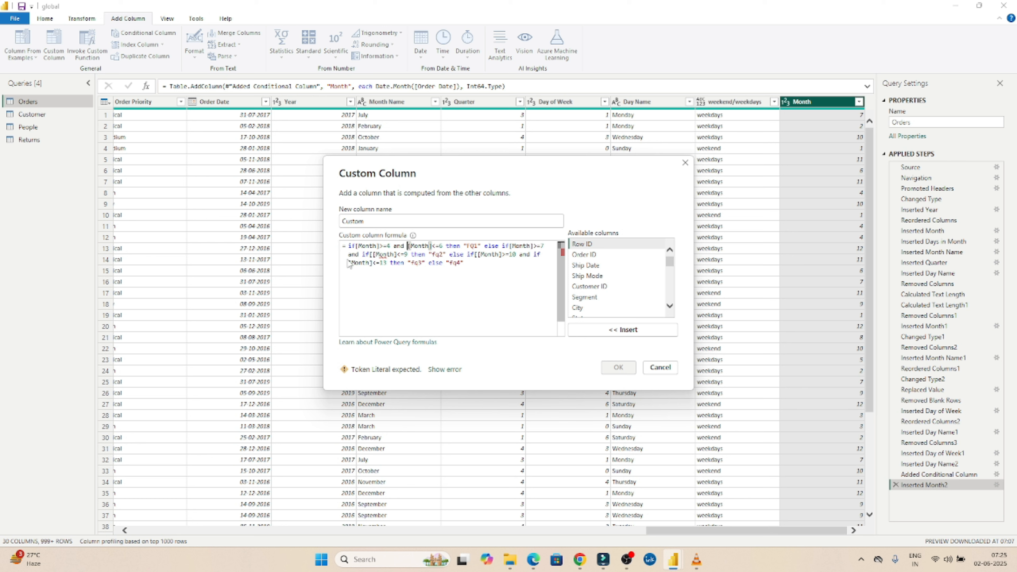
{"action": "double_click", "coordinate": [365, 254]}
{"action": "key", "text": "BackSpace"}
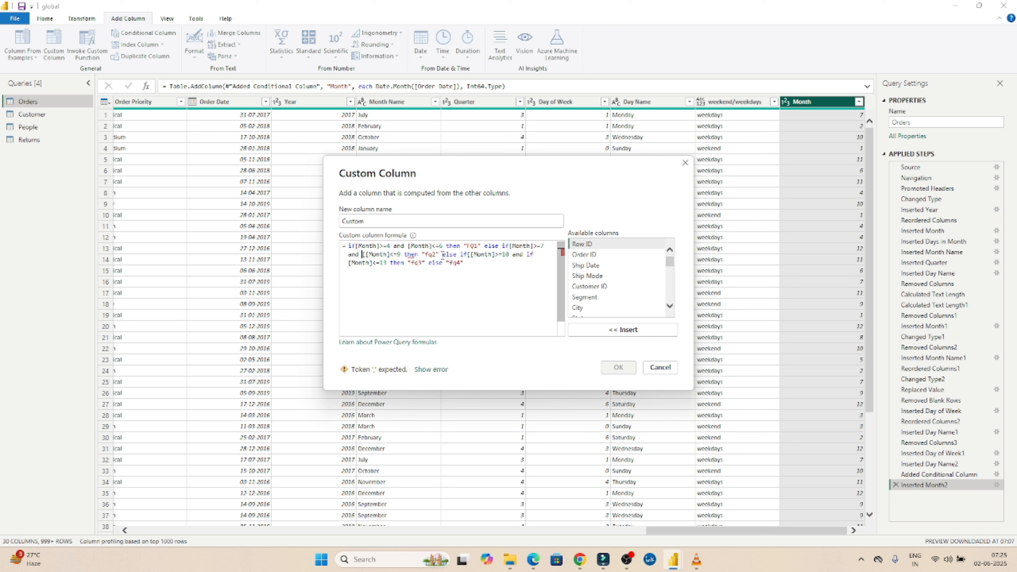
{"action": "double_click", "coordinate": [529, 255]}
{"action": "key", "text": "BackSpace"}
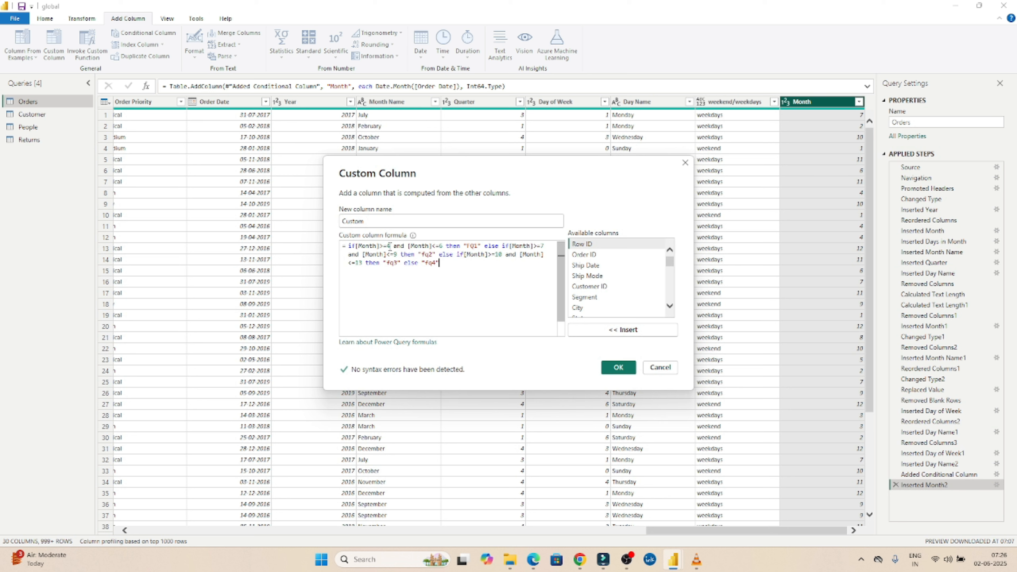
Check the quarter labels in the formula, name the new column "financial year", and create it.
{"action": "double_click", "coordinate": [472, 246]}
{"action": "double_click", "coordinate": [427, 254]}
{"action": "double_click", "coordinate": [391, 263]}
{"action": "double_click", "coordinate": [431, 262]}
{"action": "double_click", "coordinate": [361, 221]}
{"action": "type", "text": "fina"}
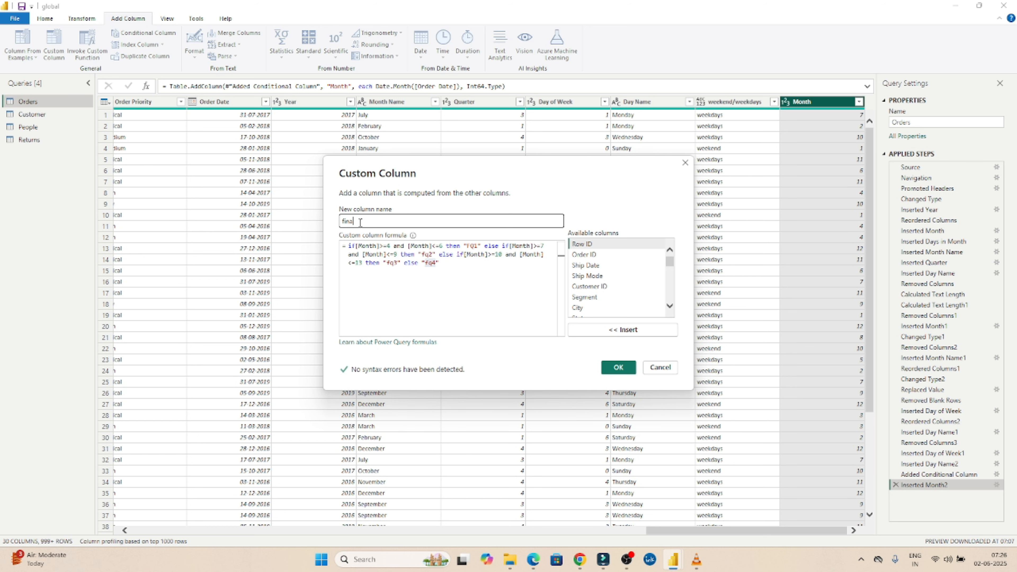
{"action": "type", "text": "ncial year"}
{"action": "left_click", "coordinate": [618, 367]}
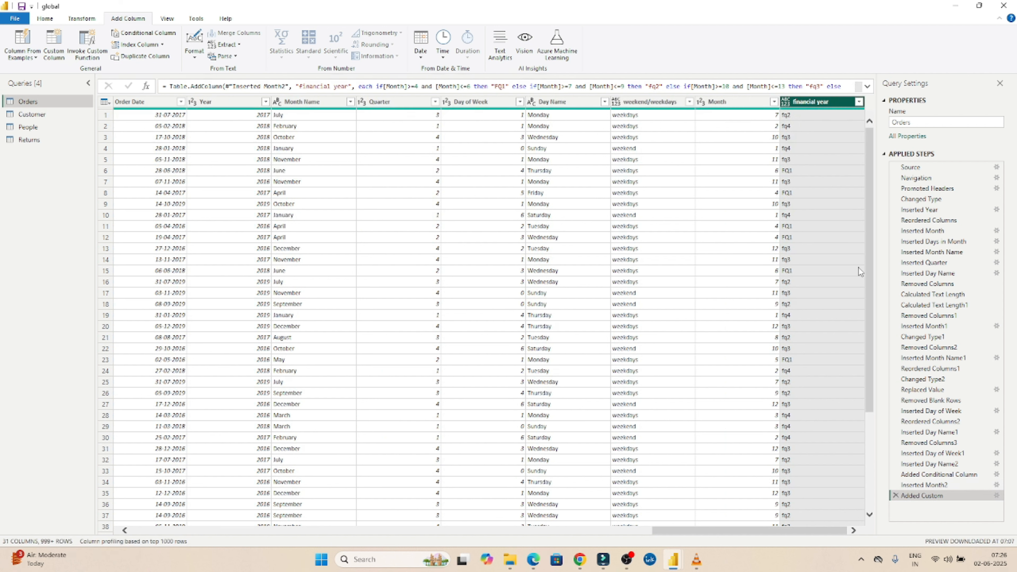